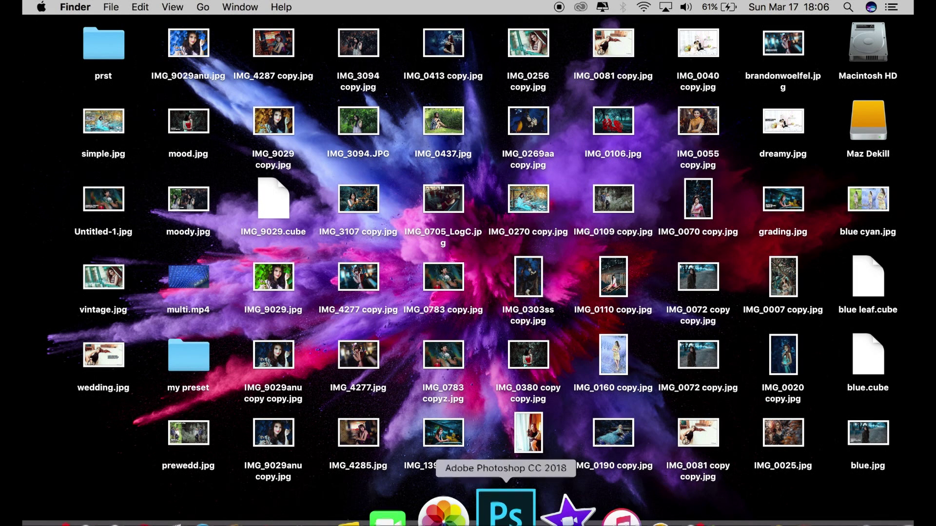
# Launch Photoshop and open IMG_0437.jpg from the Desktop as the Background layer
pyautogui.click(507, 513)
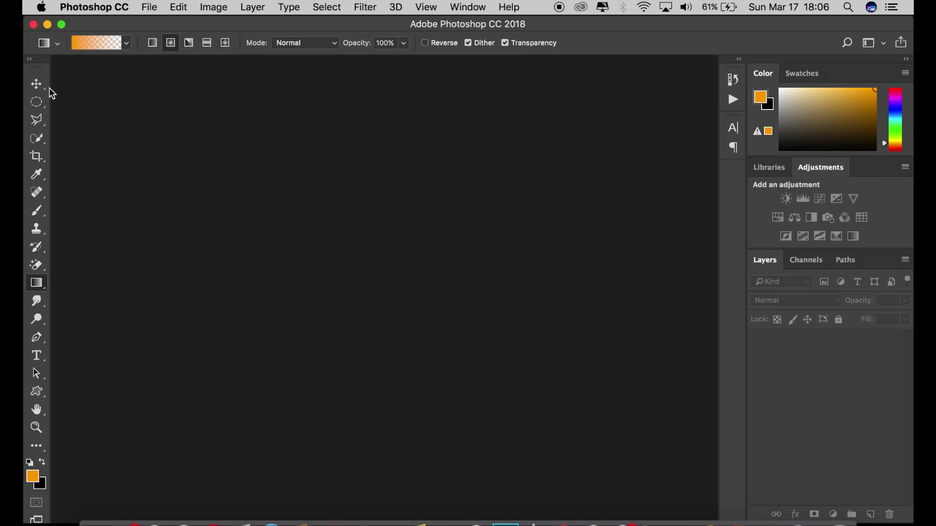
pyautogui.click(37, 86)
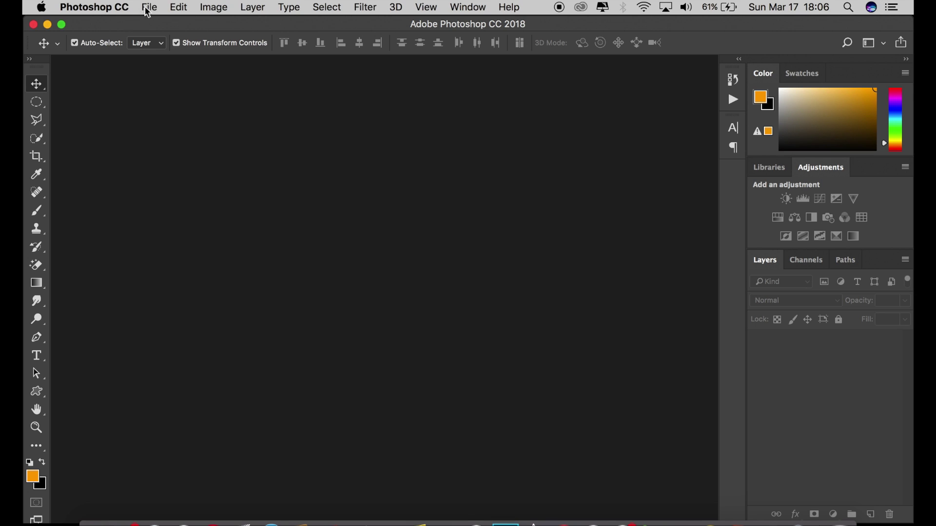
pyautogui.click(148, 10)
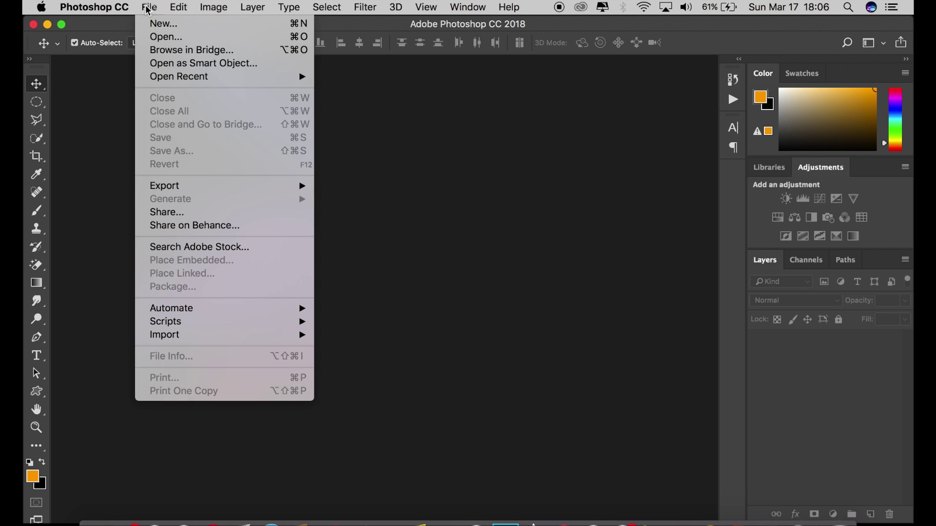
pyautogui.click(163, 37)
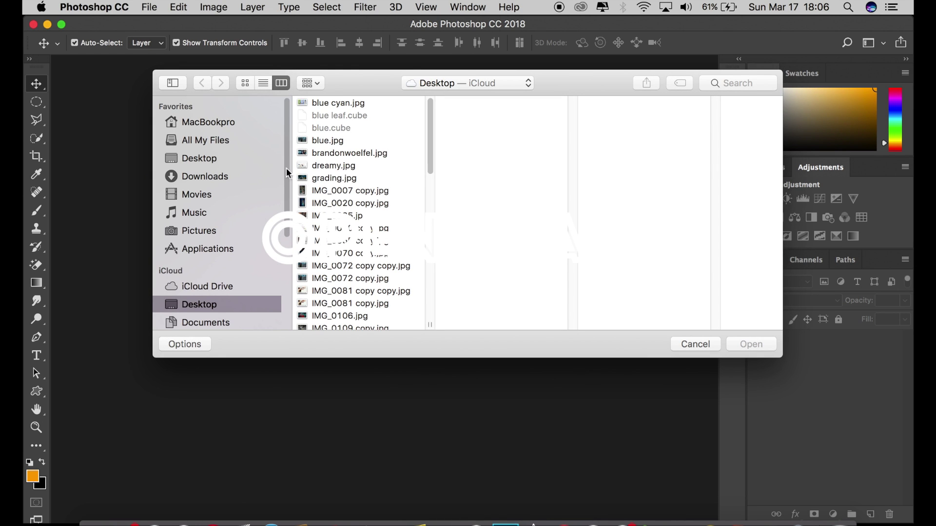
pyautogui.click(199, 160)
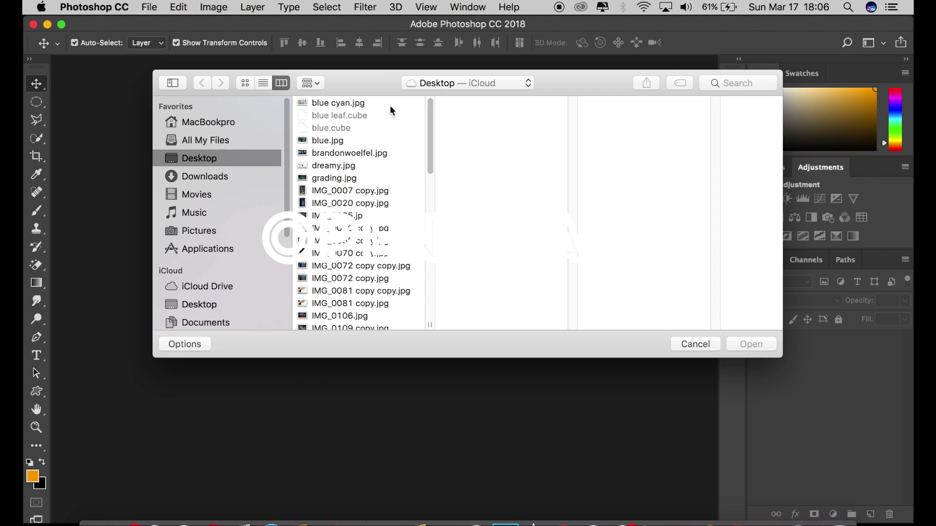
pyautogui.moveTo(431, 110); pyautogui.dragTo(433, 320)
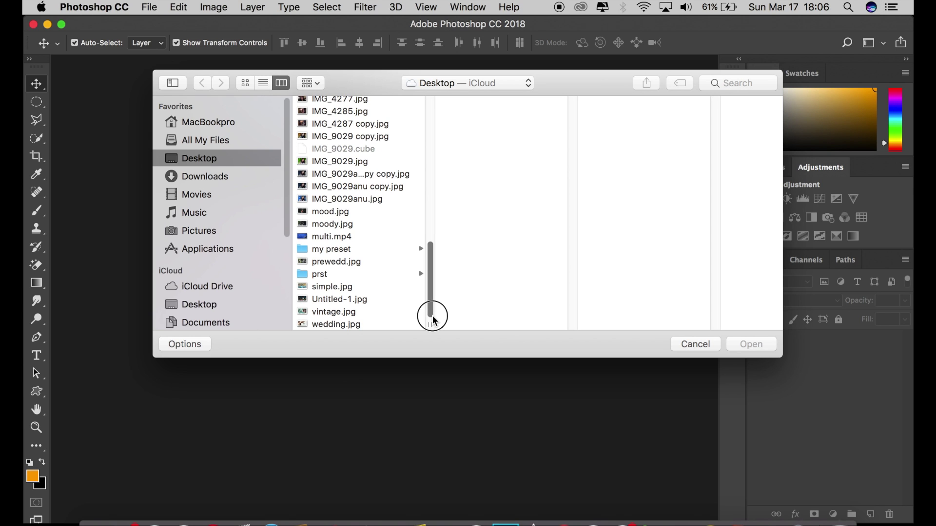
pyautogui.moveTo(432, 320); pyautogui.dragTo(436, 249)
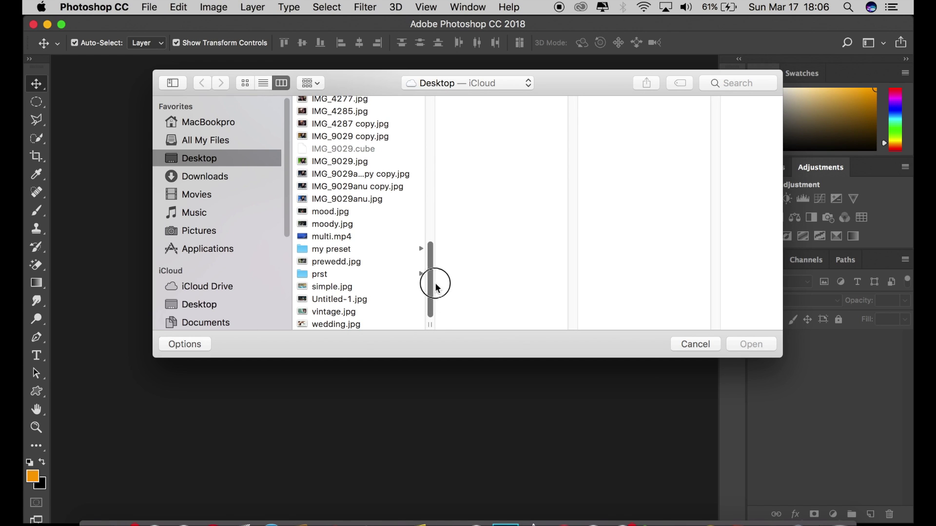
pyautogui.click(245, 83)
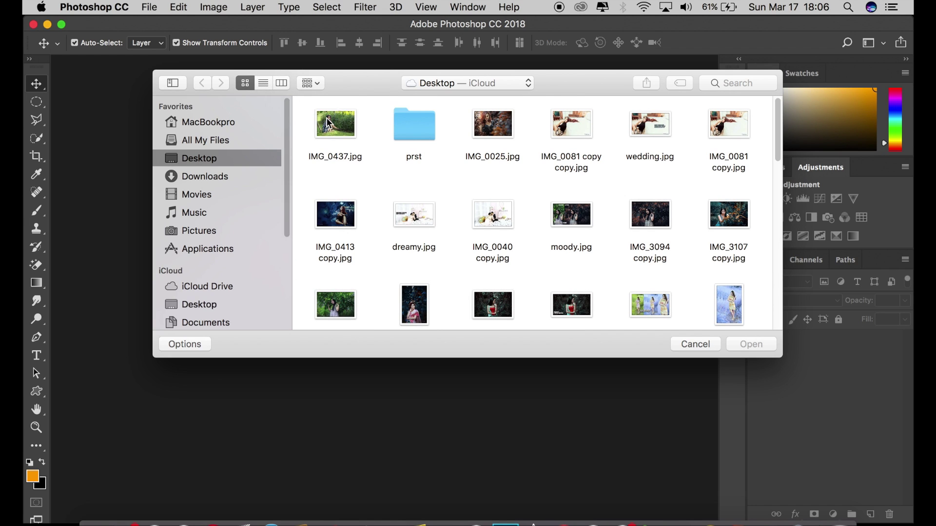
pyautogui.click(328, 123)
pyautogui.click(734, 348)
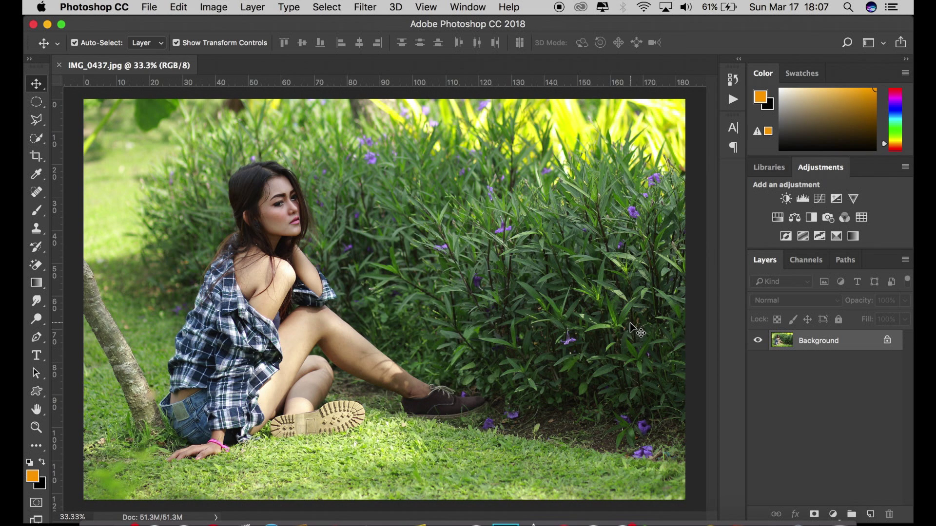
# Add a Brightness/Contrast adjustment layer with Brightness -75 and Contrast 15
pyautogui.click(834, 514)
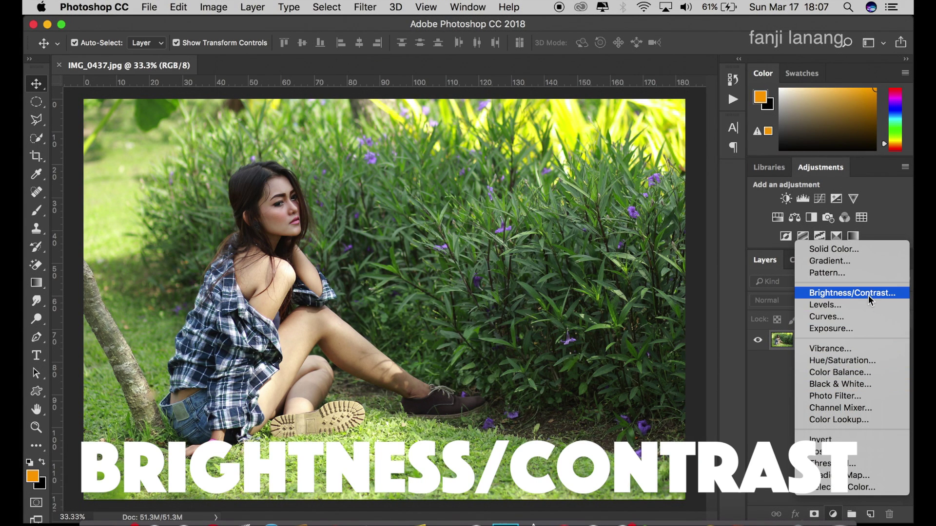
pyautogui.click(852, 293)
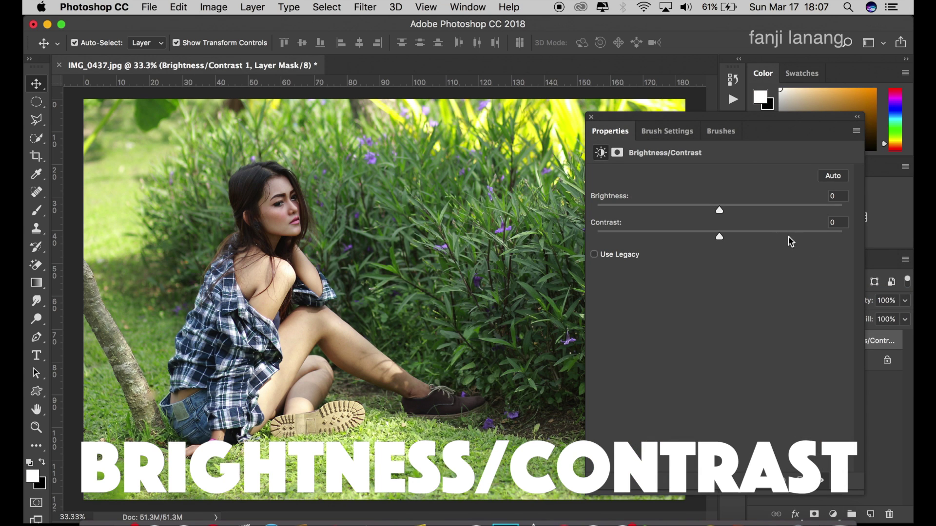
pyautogui.moveTo(678, 209); pyautogui.dragTo(653, 211)
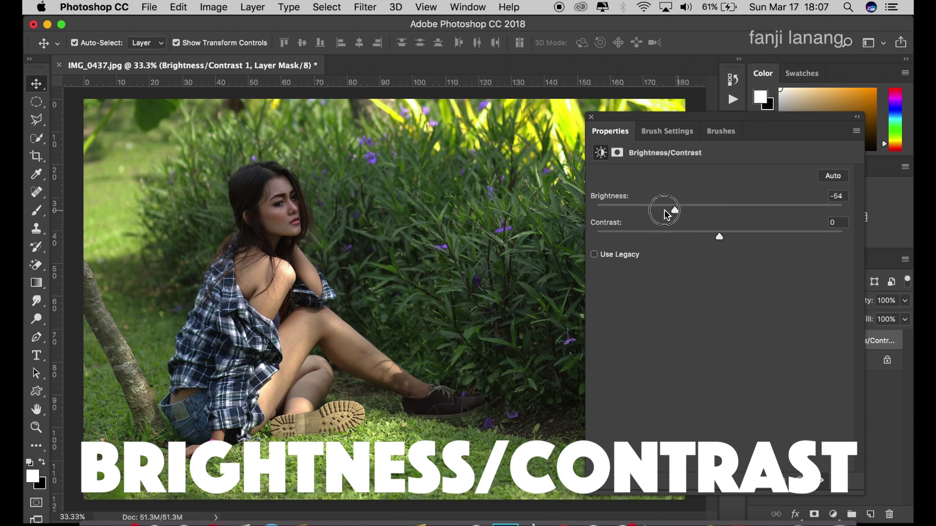
pyautogui.moveTo(657, 212); pyautogui.dragTo(658, 210)
pyautogui.click(733, 237)
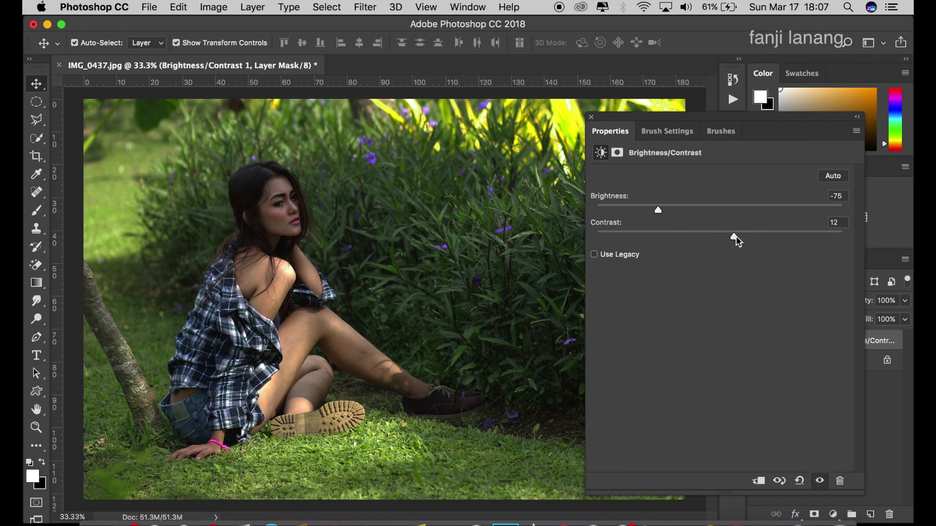
pyautogui.click(591, 117)
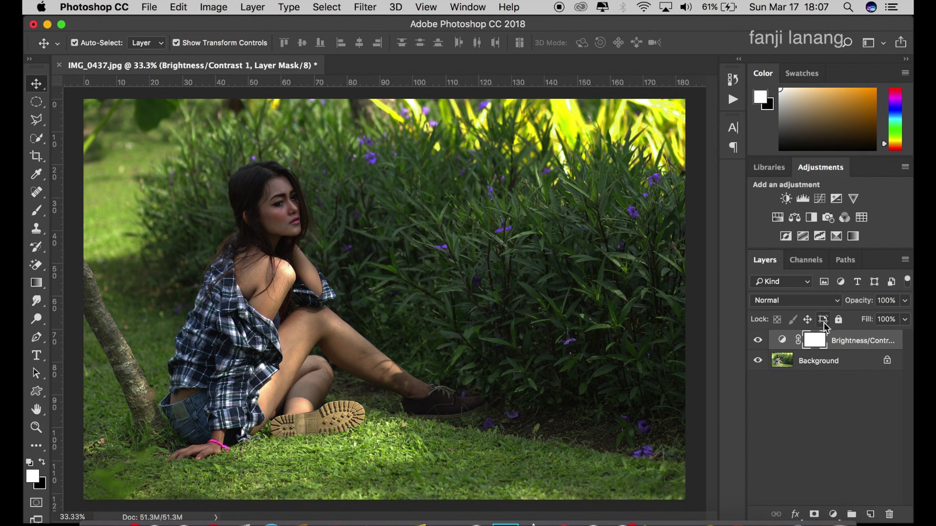
# Invert the Brightness/Contrast mask to black and ready a linear gradient with swapped colours
pyautogui.click(214, 7)
pyautogui.moveTo(236, 44)
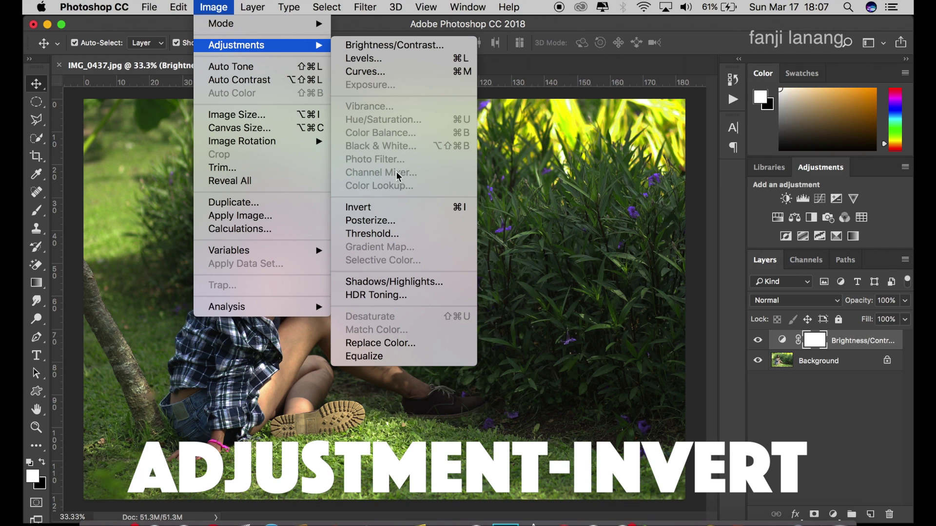
pyautogui.click(401, 207)
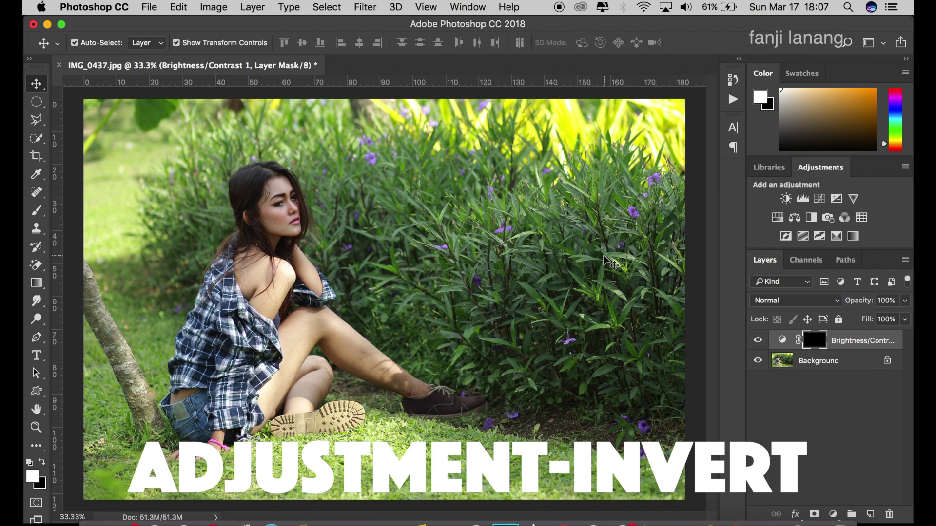
pyautogui.click(36, 283)
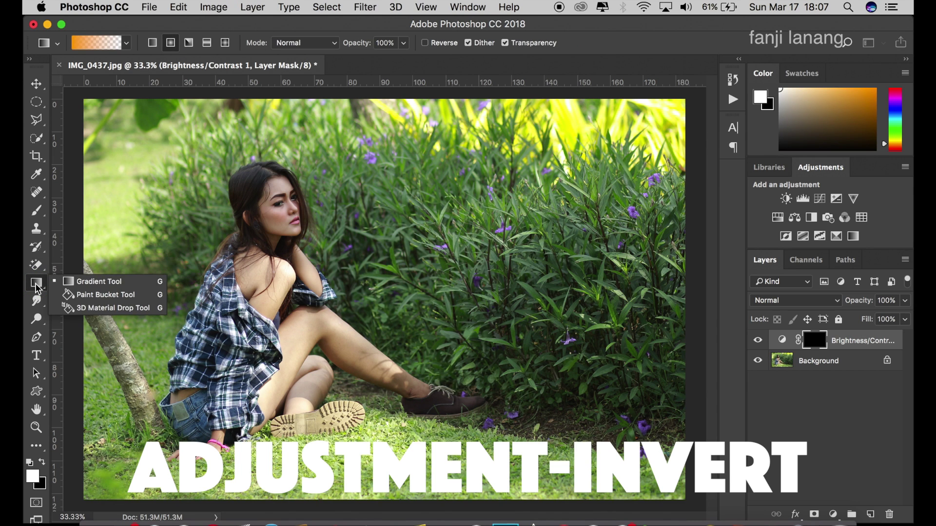
pyautogui.click(80, 284)
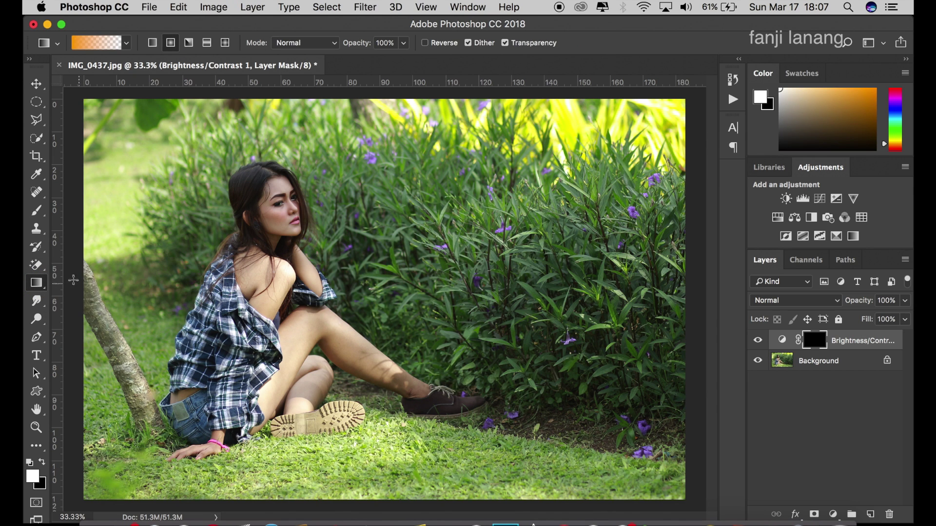
pyautogui.click(154, 47)
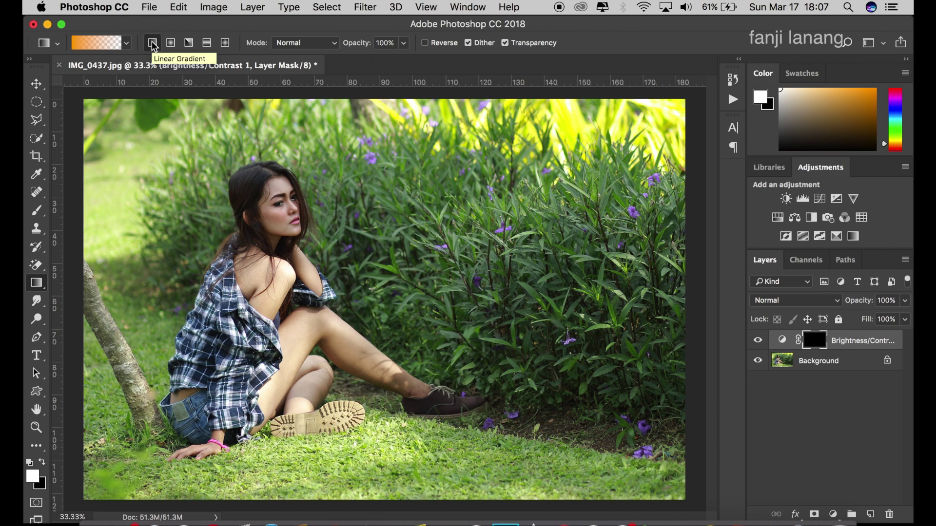
pyautogui.click(42, 466)
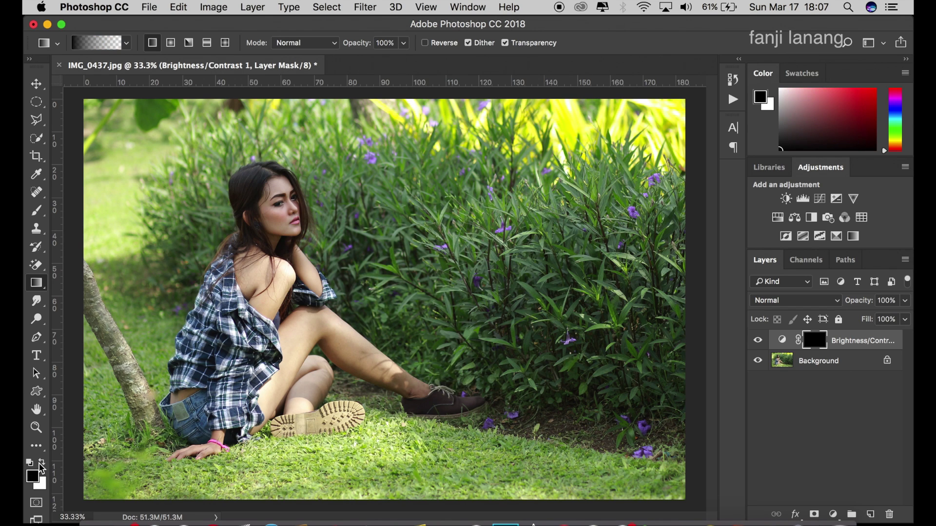
# Paint white linear gradients on the mask inward from the bottom, top, left and right edges
pyautogui.click(42, 467)
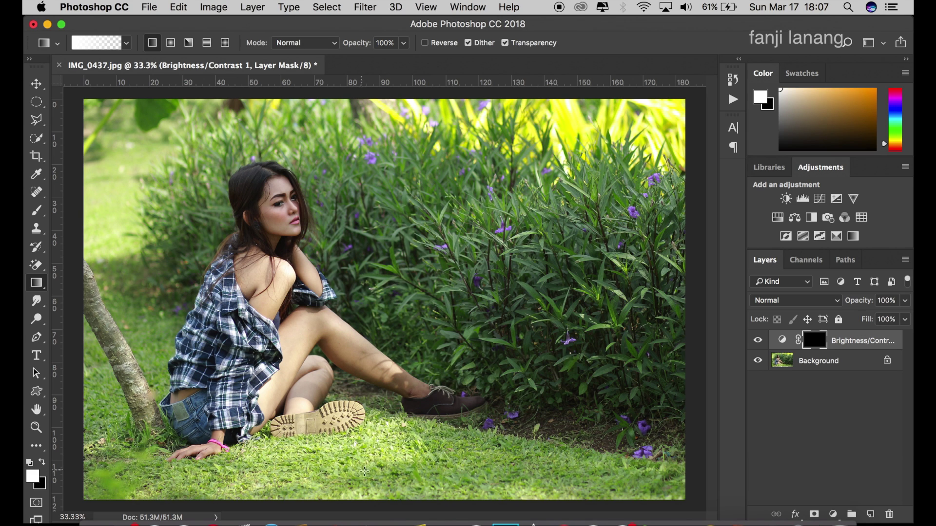
pyautogui.moveTo(366, 506); pyautogui.dragTo(366, 417)
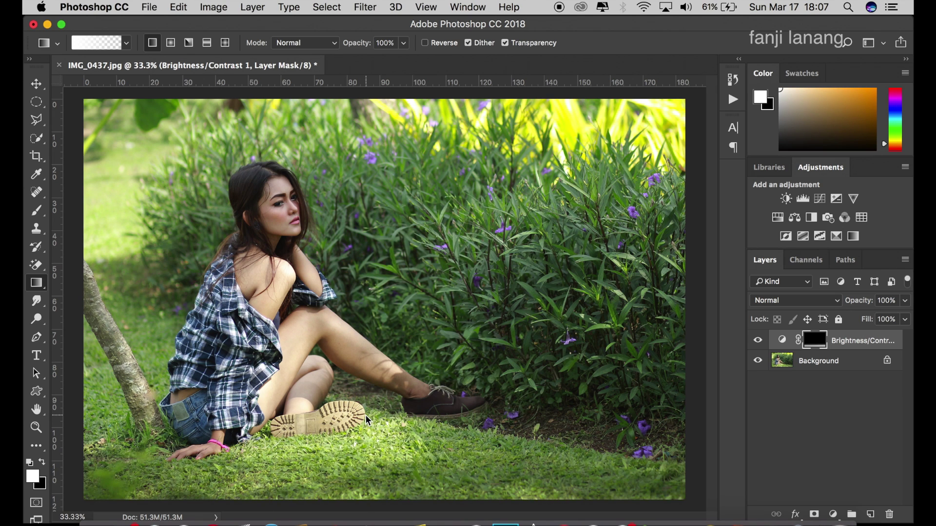
pyautogui.moveTo(405, 95); pyautogui.dragTo(388, 199)
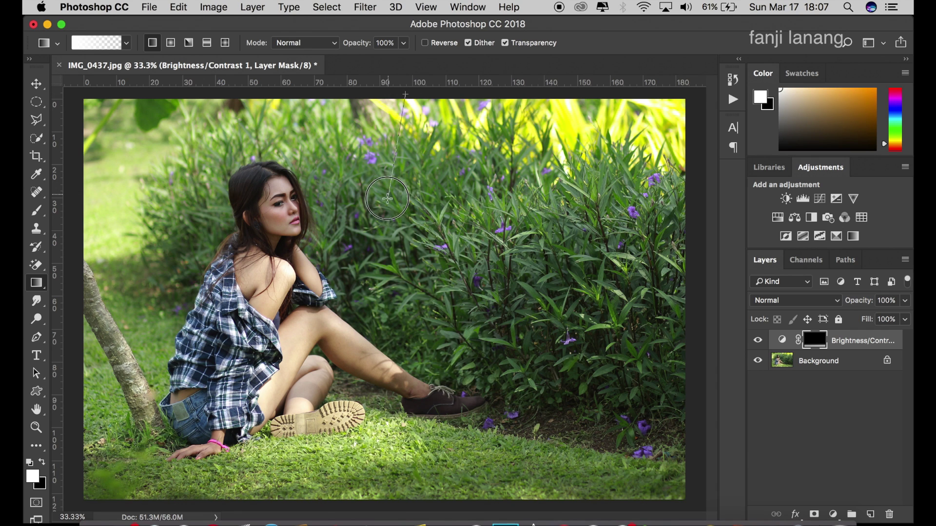
pyautogui.moveTo(387, 198); pyautogui.dragTo(381, 219)
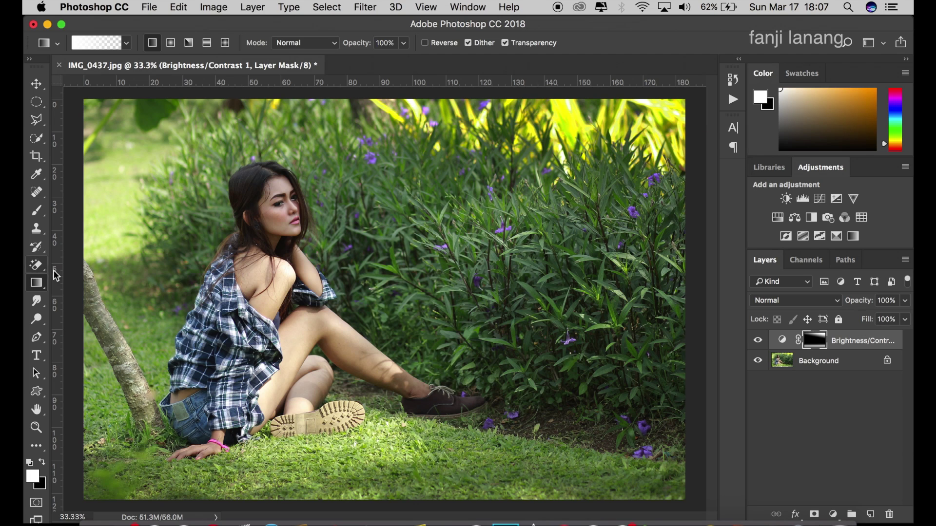
pyautogui.moveTo(71, 258); pyautogui.dragTo(196, 273)
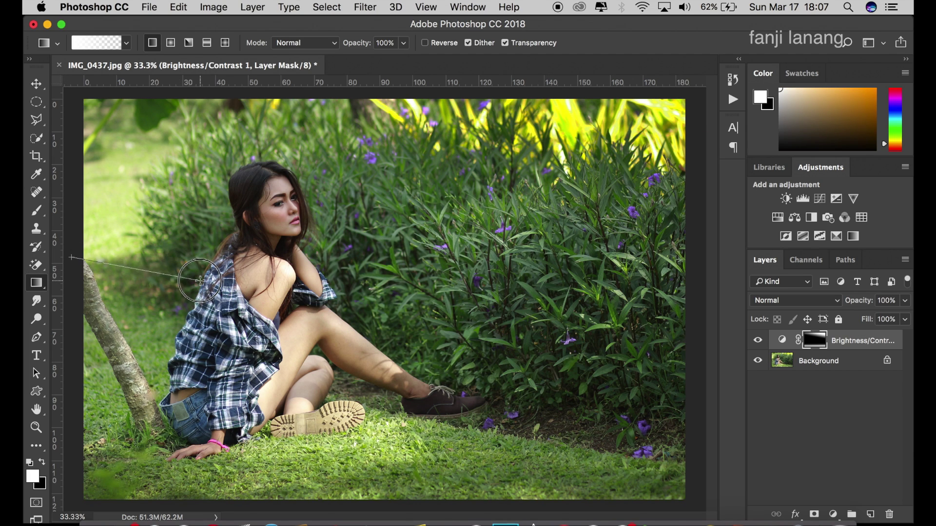
pyautogui.moveTo(197, 273); pyautogui.dragTo(192, 308)
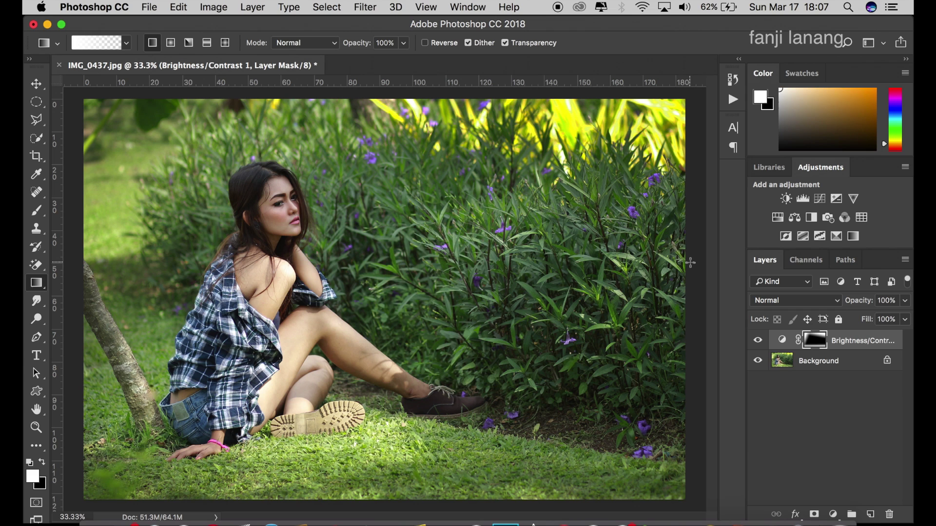
pyautogui.moveTo(690, 263); pyautogui.dragTo(396, 282)
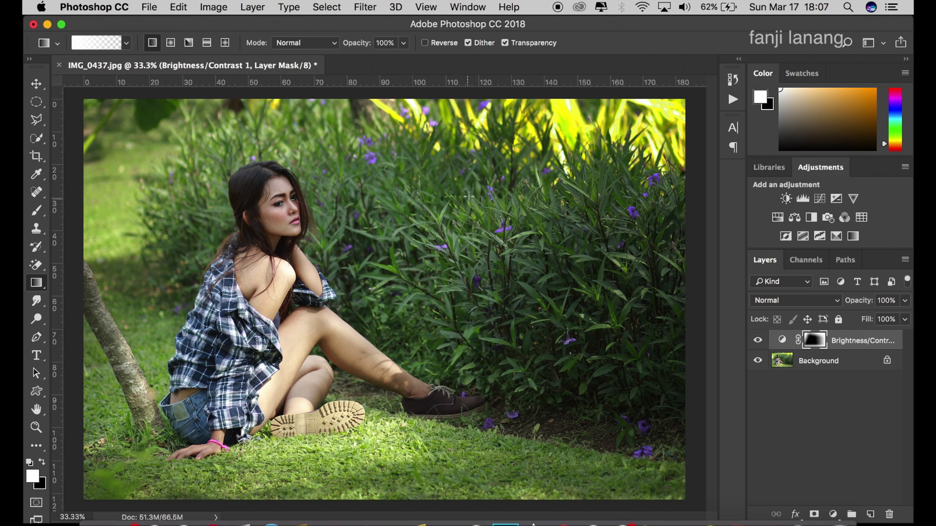
# Toggle the adjustment layer's visibility off and on to compare before and after
pyautogui.click(36, 84)
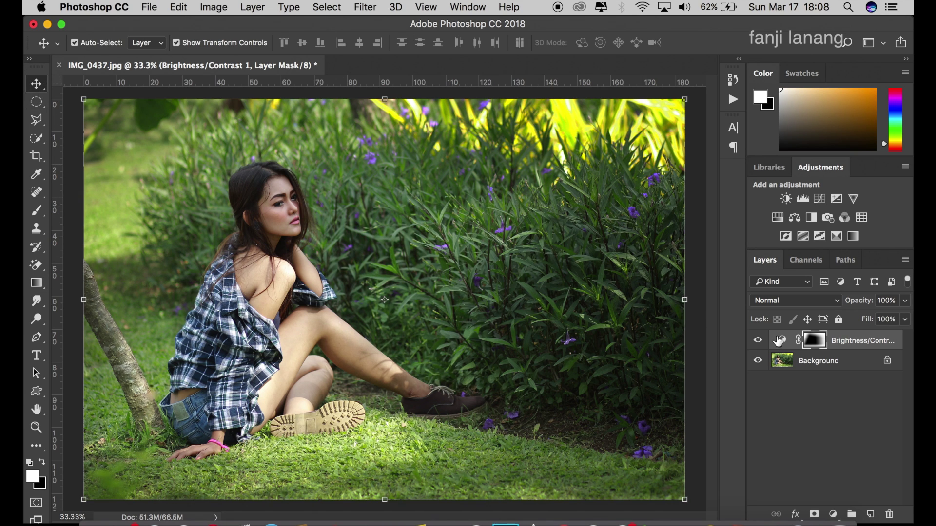
pyautogui.click(758, 341)
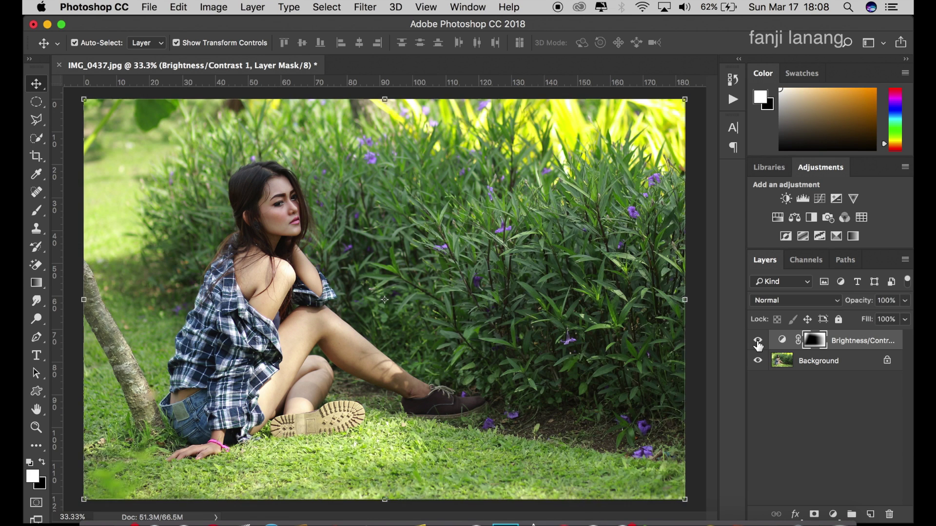
pyautogui.click(758, 341)
pyautogui.click(758, 342)
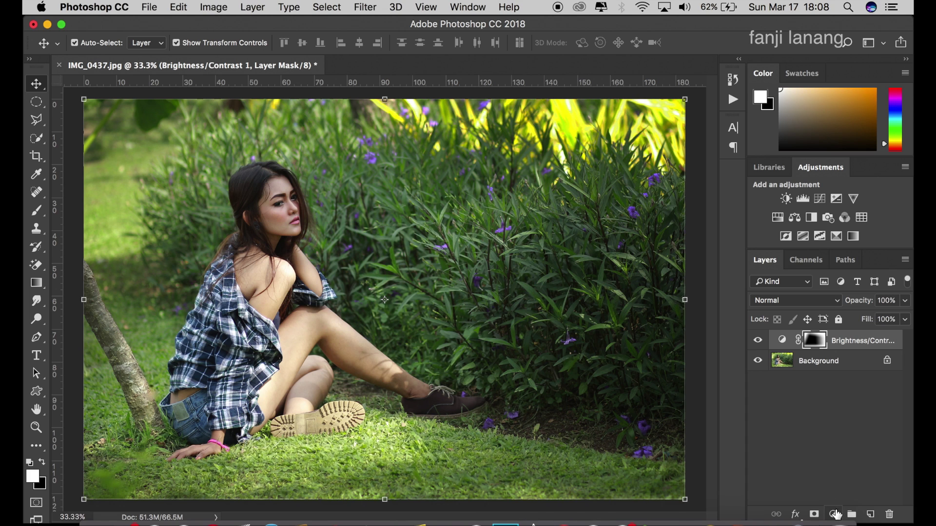
# Add a Selective Color layer pushing the Greens' Cyan, Magenta, Yellow and Black to +100
pyautogui.click(834, 515)
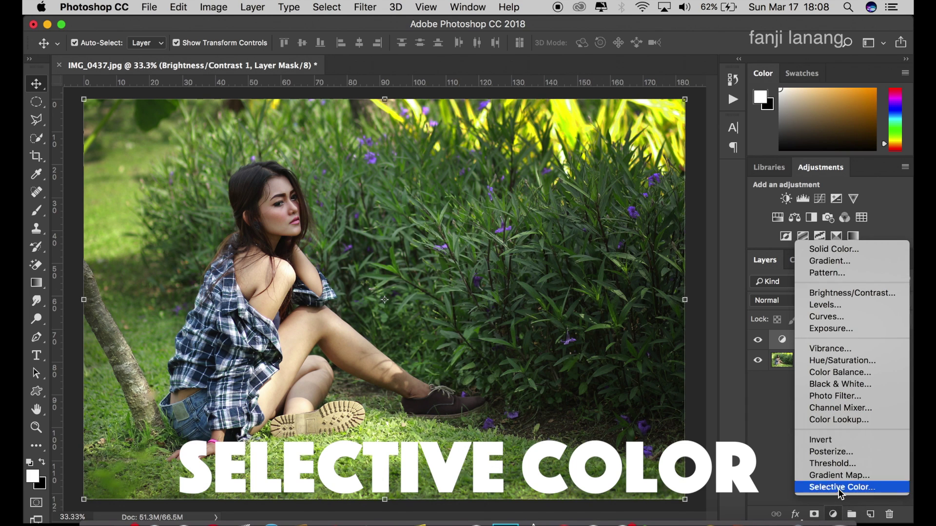
pyautogui.click(840, 487)
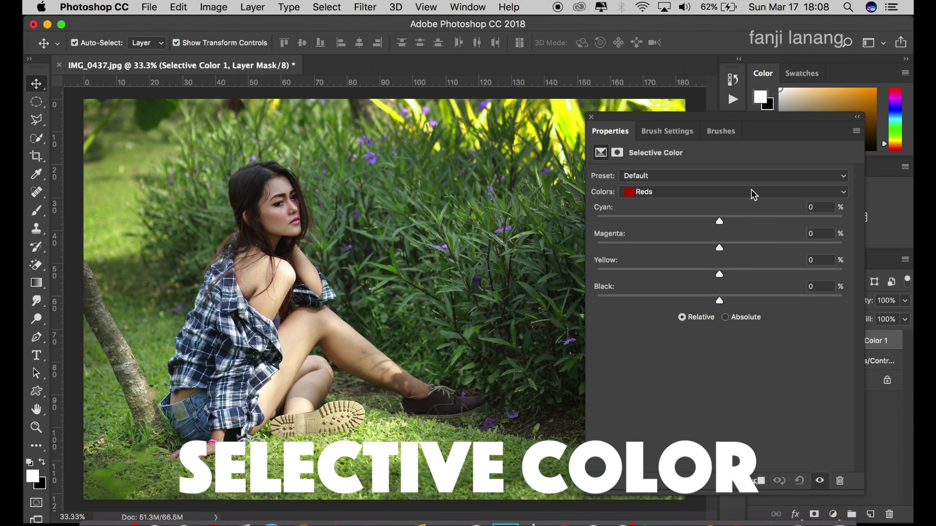
pyautogui.click(751, 190)
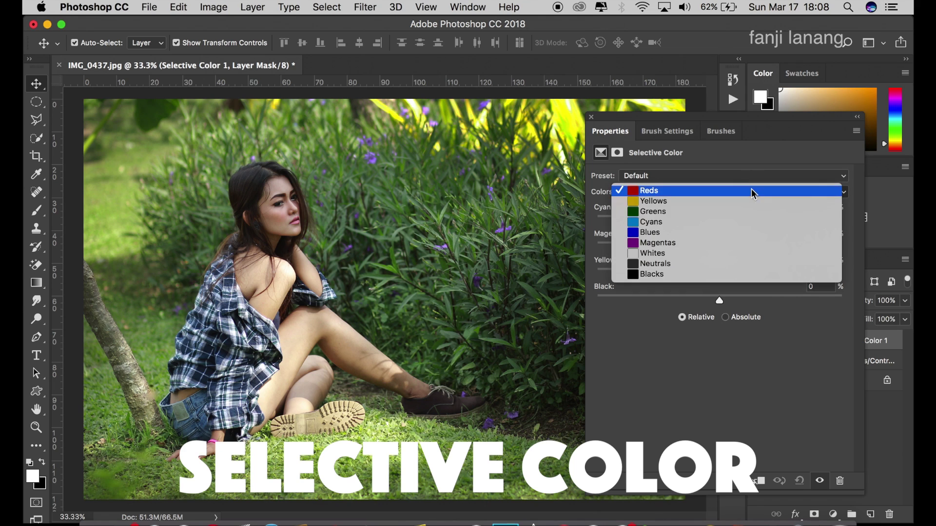
pyautogui.click(720, 212)
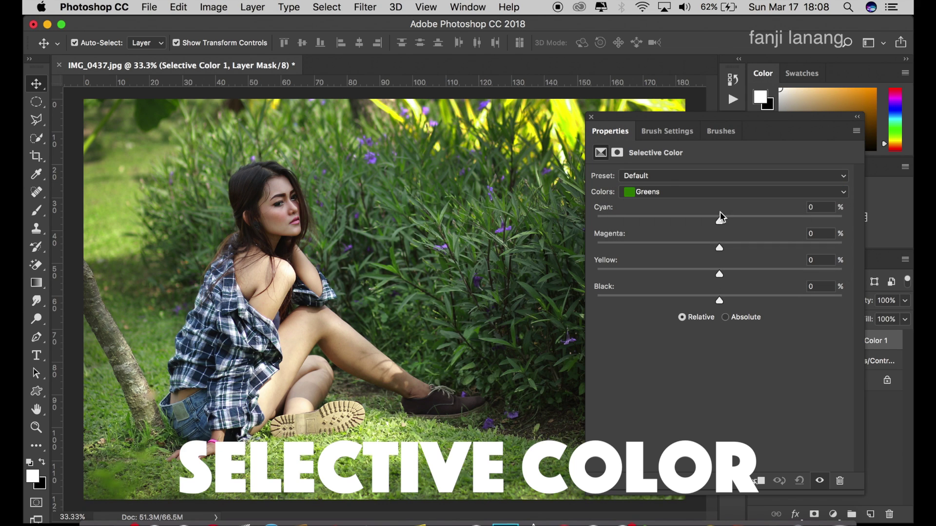
pyautogui.moveTo(720, 222); pyautogui.dragTo(899, 215)
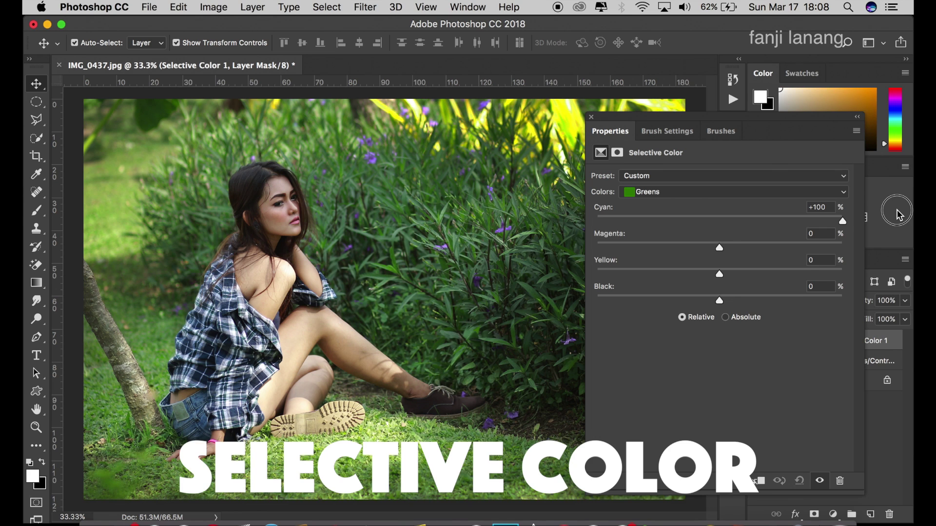
pyautogui.moveTo(719, 248)
pyautogui.mouseDown()
pyautogui.moveTo(465, 267)
pyautogui.moveTo(911, 258)
pyautogui.mouseUp()
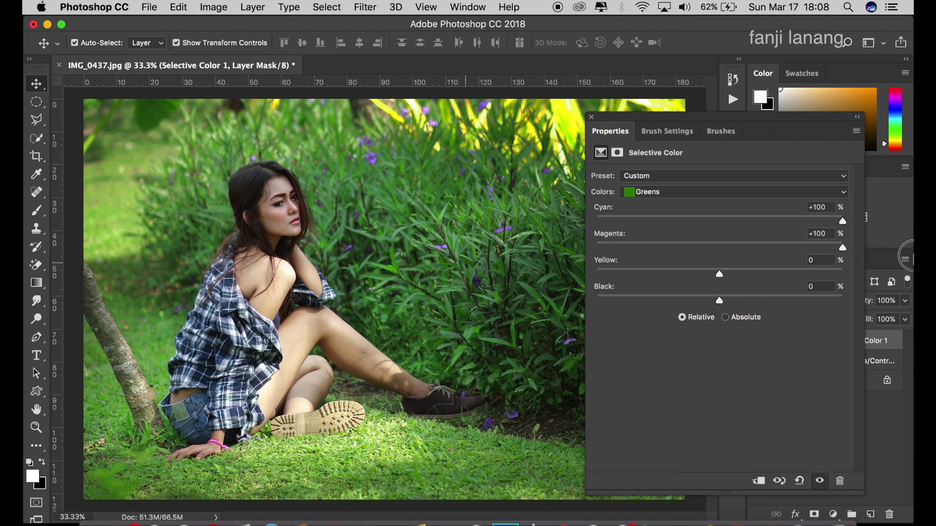
pyautogui.moveTo(795, 269); pyautogui.dragTo(907, 279)
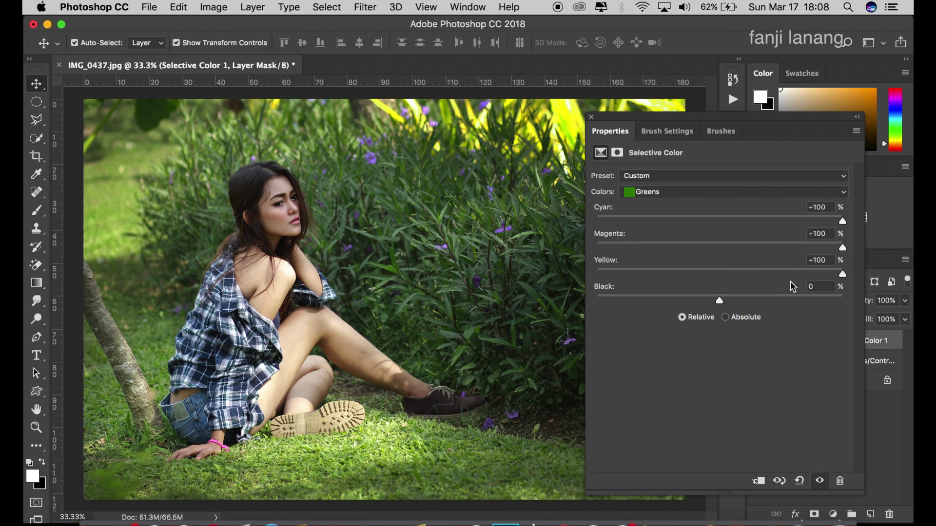
pyautogui.moveTo(719, 300); pyautogui.dragTo(907, 300)
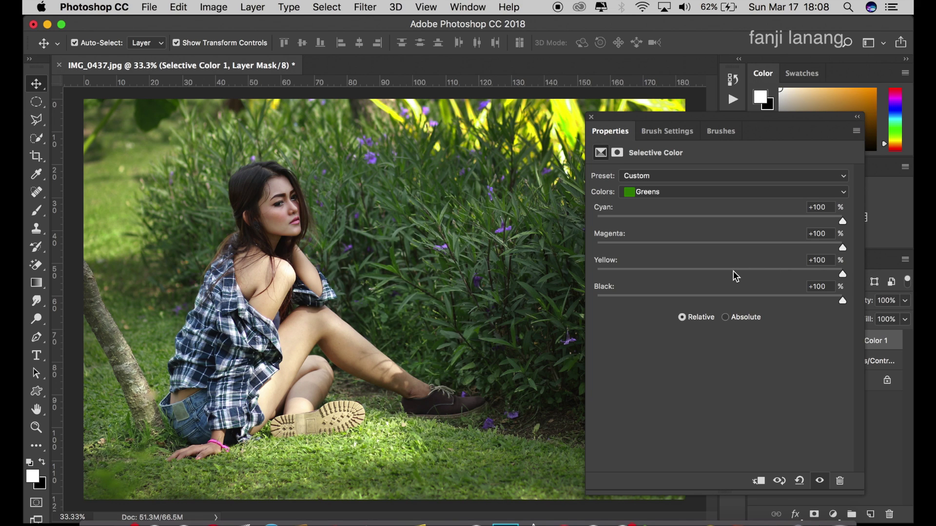
pyautogui.moveTo(734, 274)
pyautogui.mouseDown()
pyautogui.moveTo(720, 276)
pyautogui.moveTo(898, 276)
pyautogui.moveTo(475, 307)
pyautogui.mouseUp()
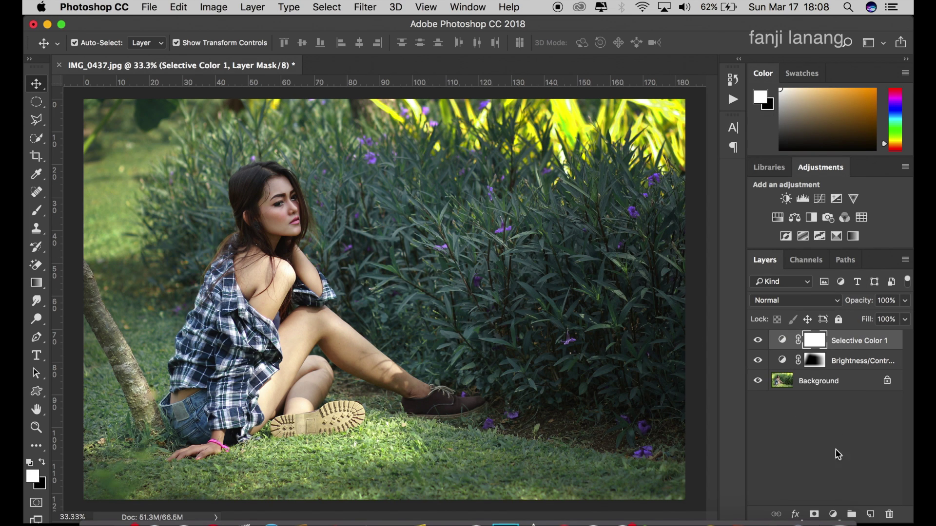
pyautogui.click(833, 514)
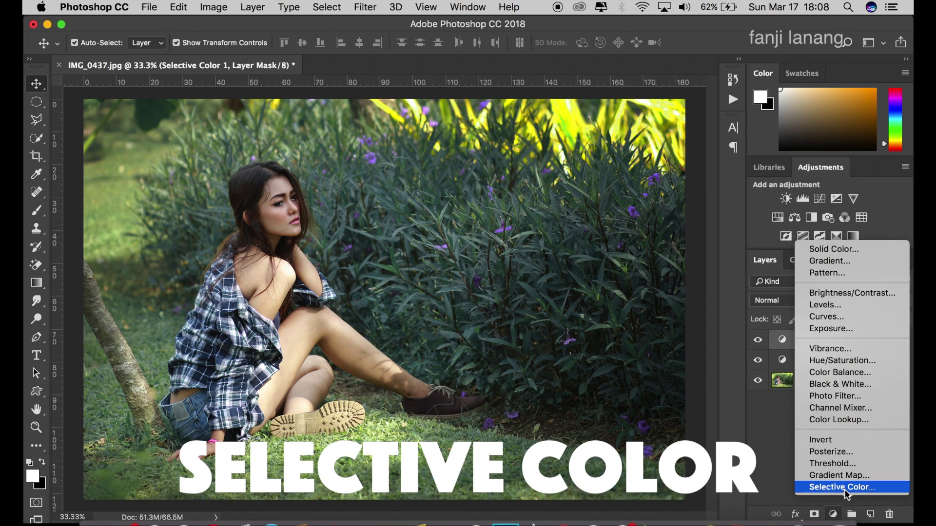
# Add a second Selective Color layer with Greens at Cyan +100, Magenta +100, Yellow -100, Black +100
pyautogui.click(841, 488)
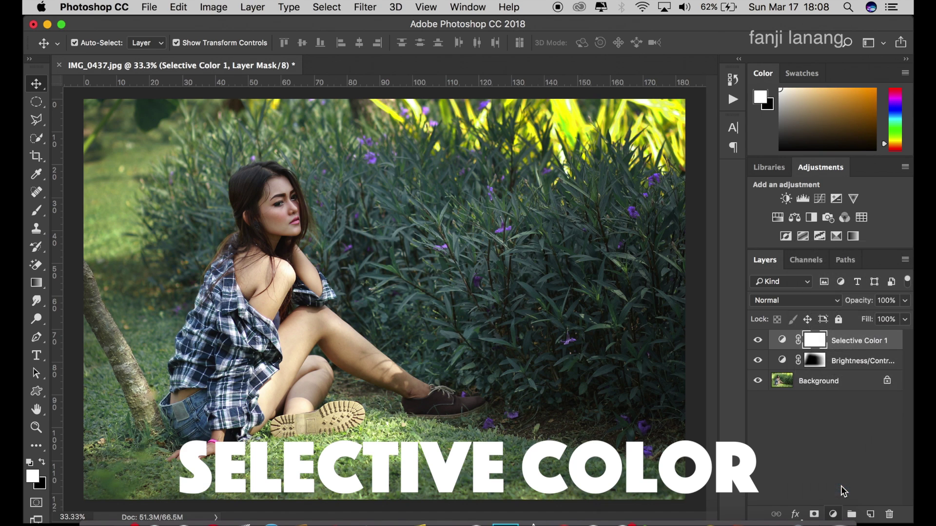
pyautogui.moveTo(720, 221); pyautogui.dragTo(885, 207)
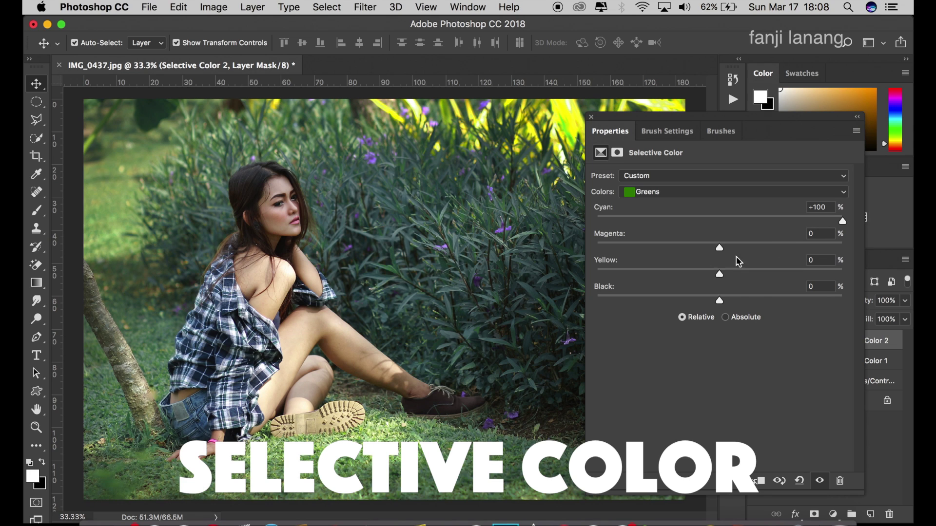
pyautogui.moveTo(700, 273)
pyautogui.mouseDown()
pyautogui.moveTo(543, 277)
pyautogui.moveTo(907, 263)
pyautogui.moveTo(560, 302)
pyautogui.mouseUp()
pyautogui.moveTo(740, 248); pyautogui.dragTo(910, 238)
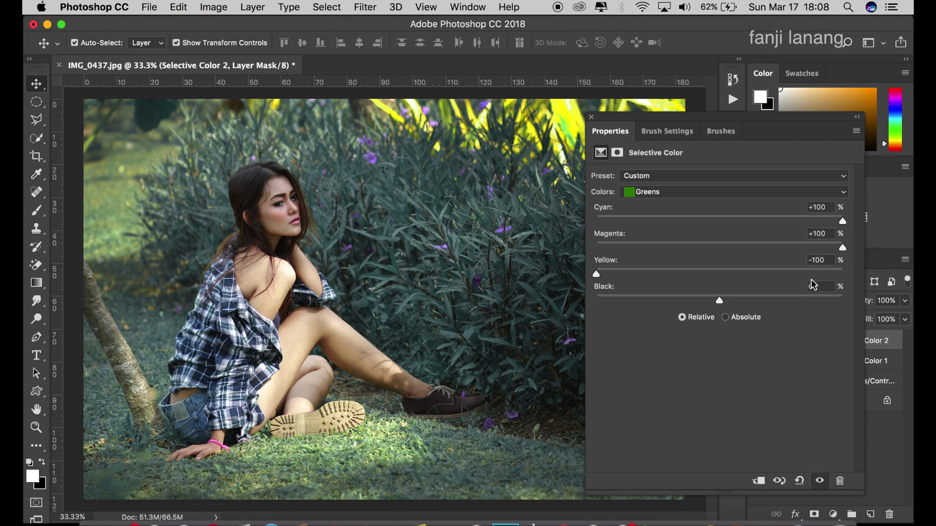
pyautogui.moveTo(782, 300); pyautogui.dragTo(905, 300)
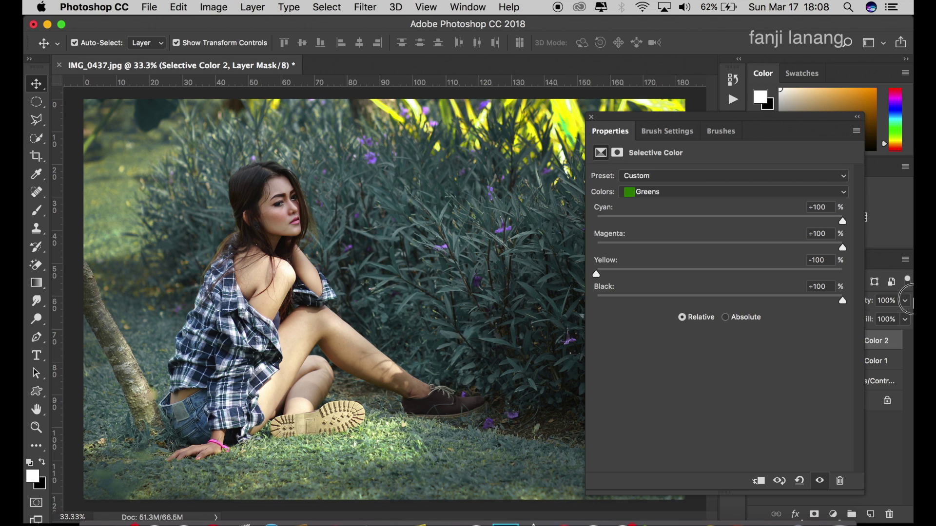
pyautogui.click(715, 193)
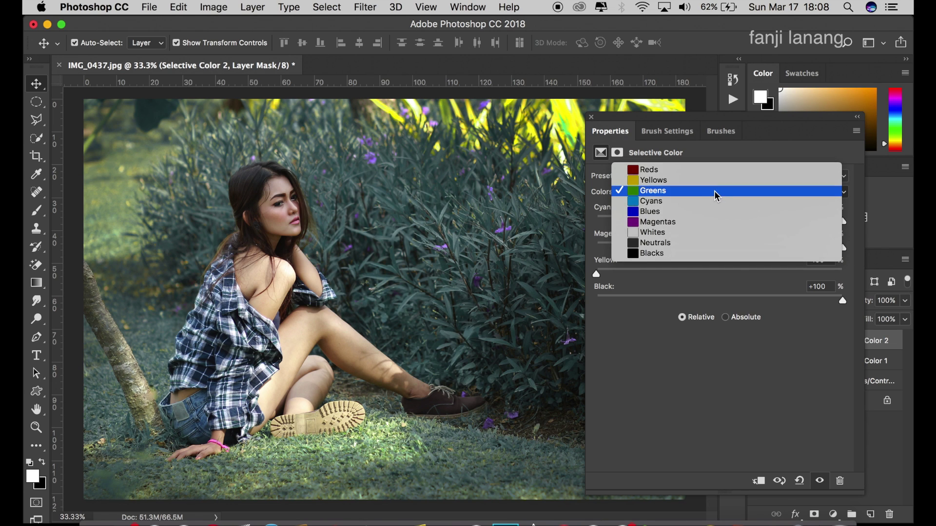
# Set the Yellows in Selective Color 2 to Cyan -100, Yellow +100 and Black +100
pyautogui.click(726, 182)
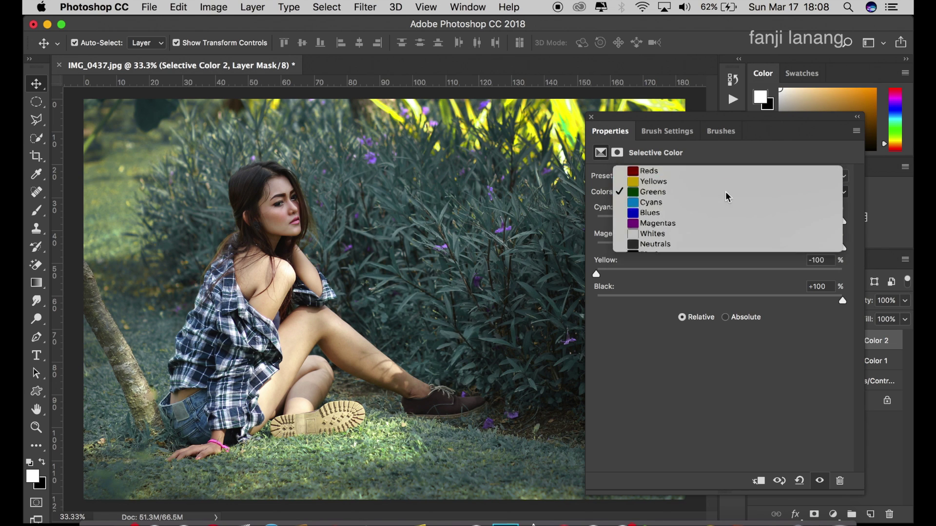
pyautogui.moveTo(720, 221); pyautogui.dragTo(536, 225)
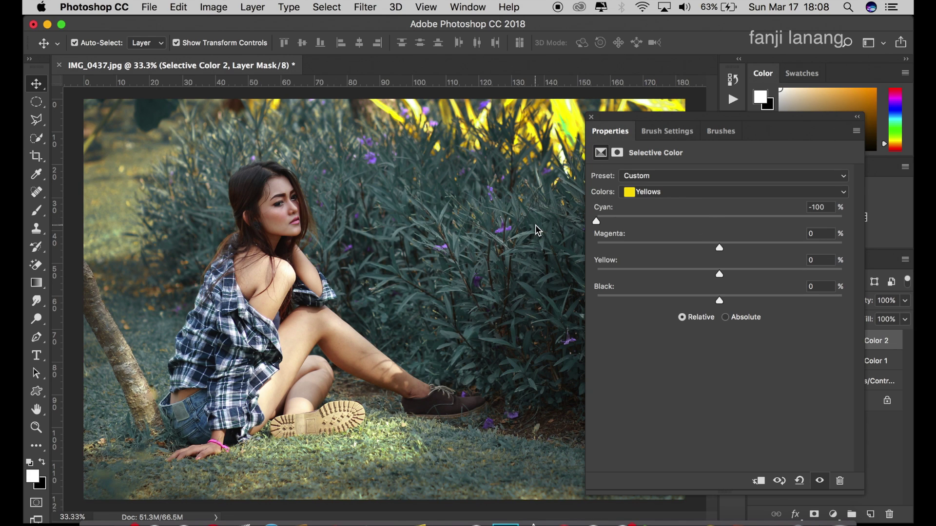
pyautogui.moveTo(719, 274); pyautogui.dragTo(906, 281)
pyautogui.moveTo(719, 300); pyautogui.dragTo(906, 310)
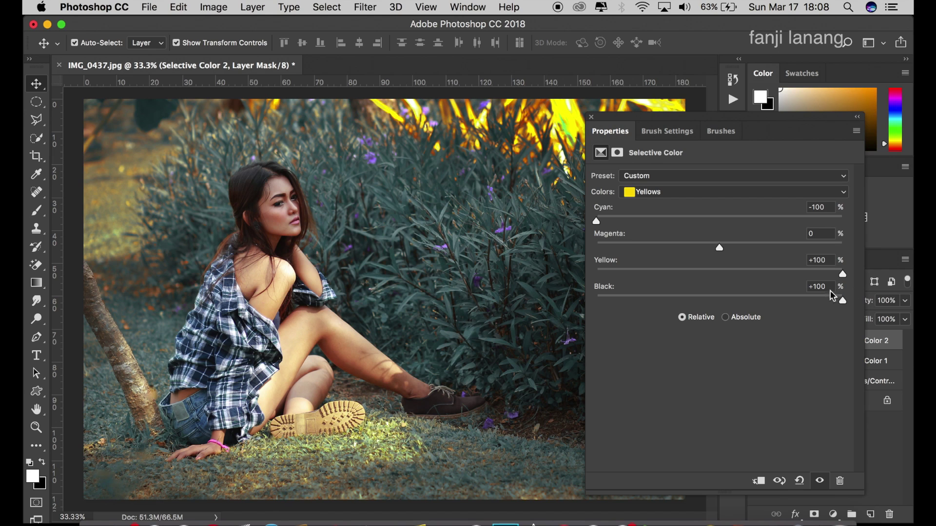
# Settle the Yellows at Magenta about +47 with Yellow and Black back at +100
pyautogui.click(790, 296)
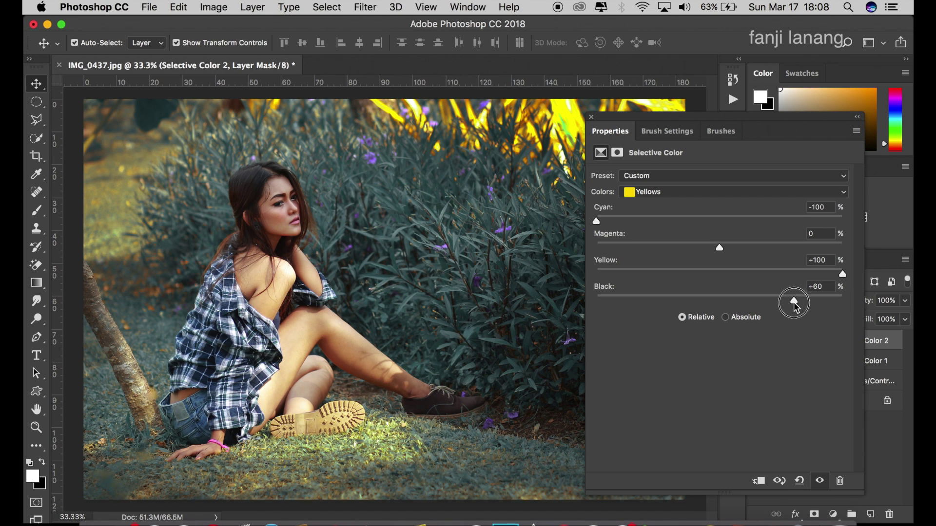
pyautogui.moveTo(793, 302)
pyautogui.mouseDown()
pyautogui.moveTo(769, 319)
pyautogui.moveTo(784, 323)
pyautogui.mouseUp()
pyautogui.click(791, 269)
pyautogui.moveTo(790, 269); pyautogui.dragTo(910, 295)
pyautogui.moveTo(812, 295); pyautogui.dragTo(889, 308)
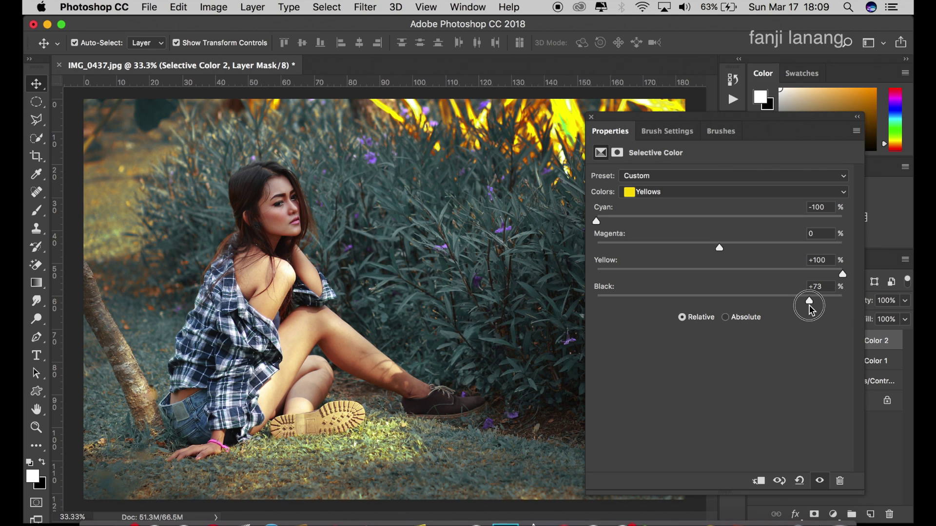
pyautogui.moveTo(720, 248)
pyautogui.mouseDown()
pyautogui.moveTo(541, 256)
pyautogui.moveTo(907, 283)
pyautogui.moveTo(777, 301)
pyautogui.mouseUp()
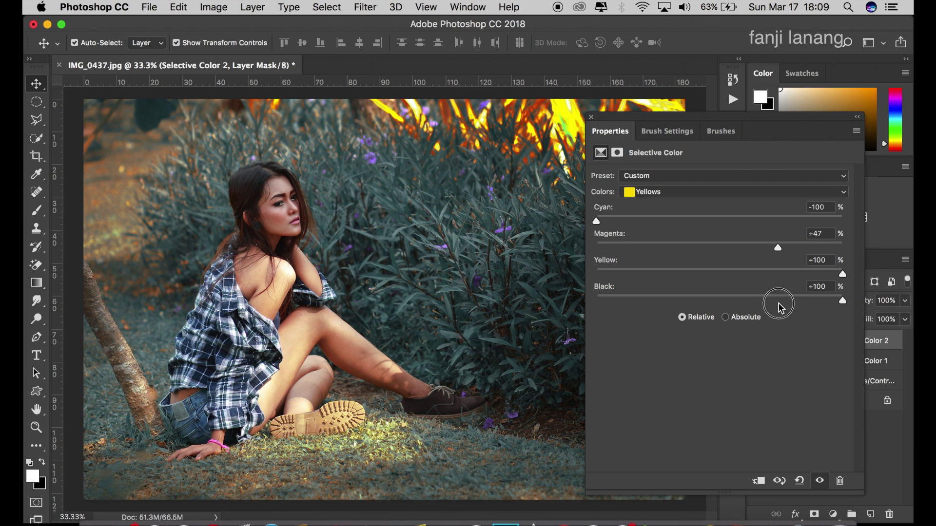
pyautogui.moveTo(777, 302); pyautogui.dragTo(781, 319)
pyautogui.click(591, 117)
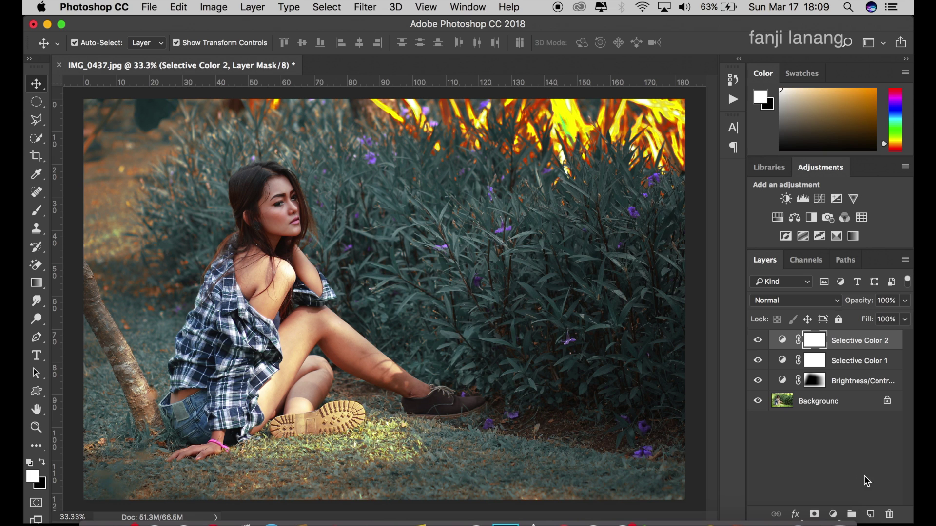
# Add a Hue/Saturation layer shifting the Cyans' hue toward purple and lowering saturation to -50
pyautogui.click(834, 515)
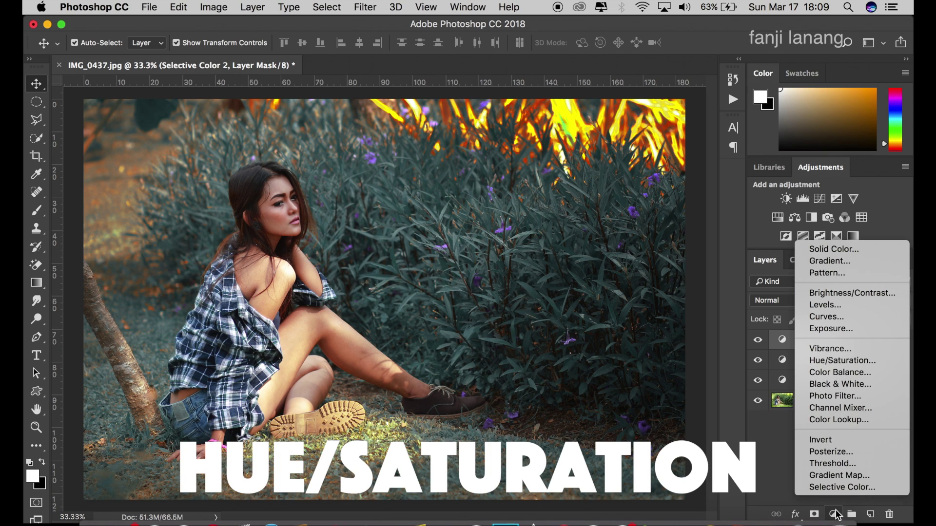
pyautogui.click(841, 362)
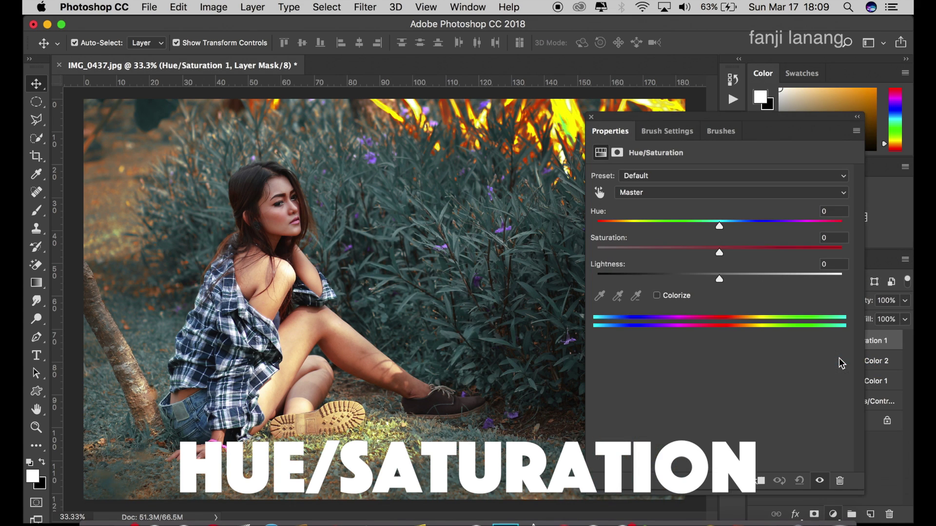
pyautogui.click(723, 194)
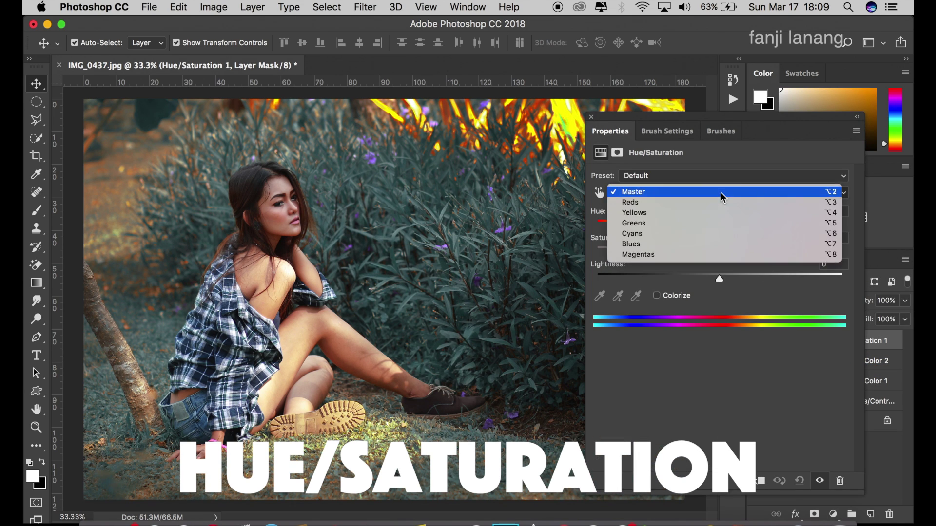
pyautogui.click(666, 235)
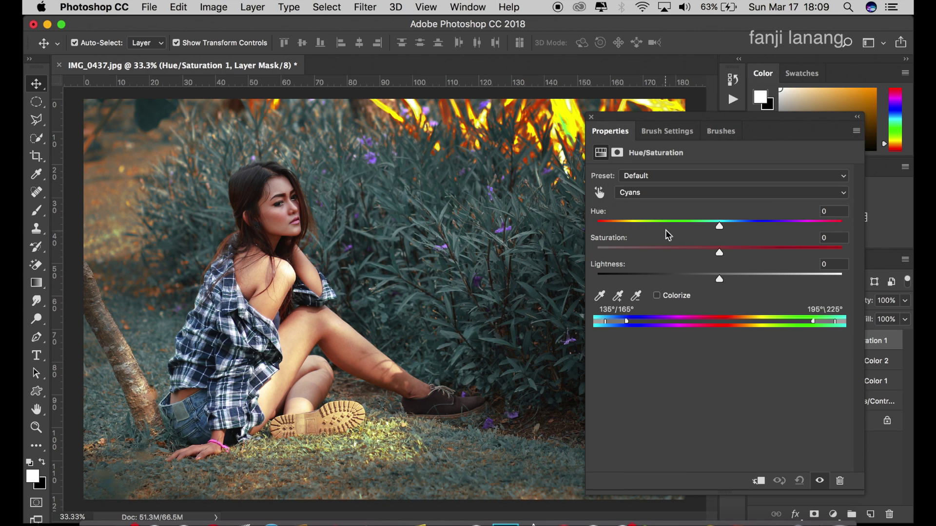
pyautogui.click(698, 225)
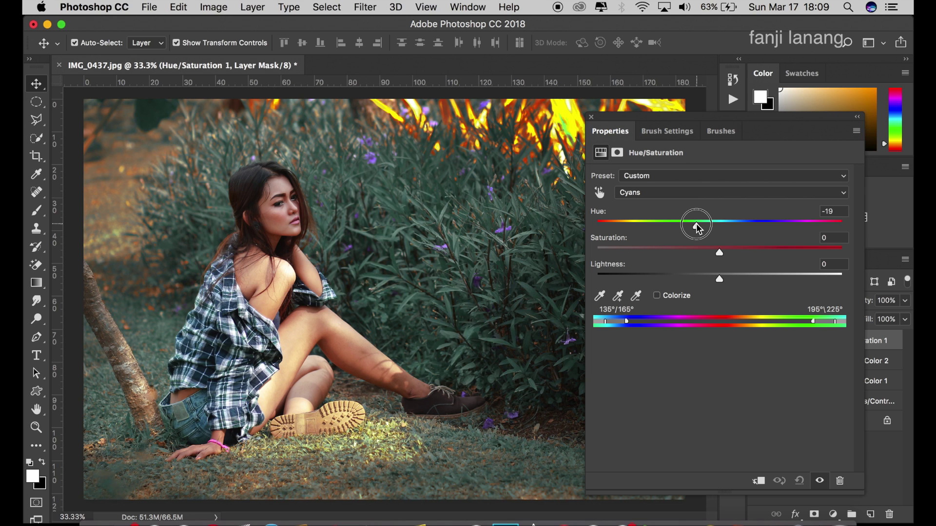
pyautogui.moveTo(698, 226)
pyautogui.mouseDown()
pyautogui.moveTo(804, 227)
pyautogui.moveTo(774, 237)
pyautogui.mouseUp()
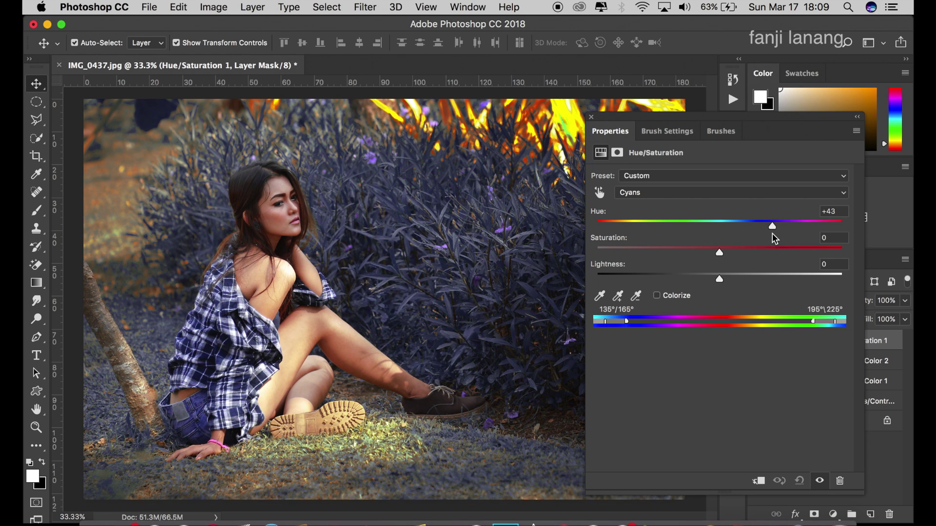
pyautogui.moveTo(689, 255)
pyautogui.mouseDown()
pyautogui.moveTo(528, 268)
pyautogui.moveTo(636, 279)
pyautogui.mouseUp()
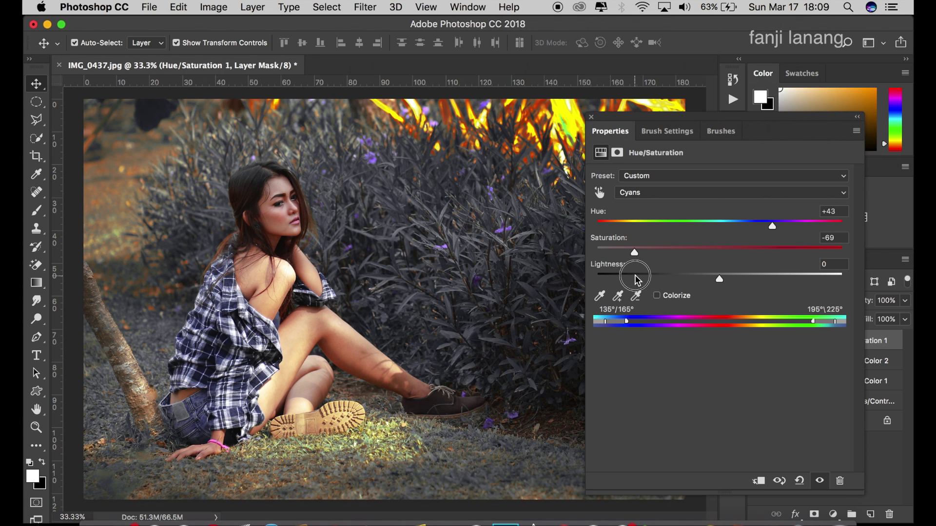
pyautogui.moveTo(636, 279); pyautogui.dragTo(659, 328)
# Set the Cyans' Hue to exactly 50 and Lightness to -14
pyautogui.click(798, 225)
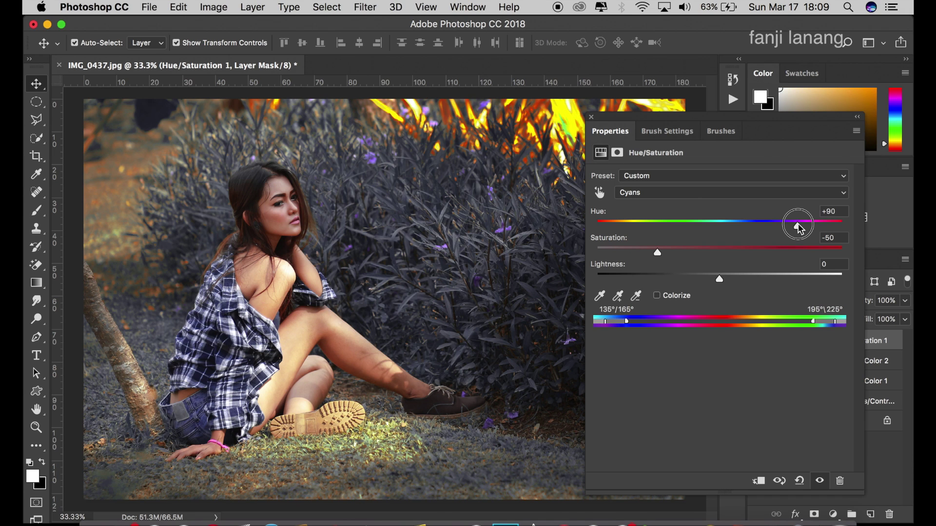
pyautogui.moveTo(799, 228); pyautogui.dragTo(769, 240)
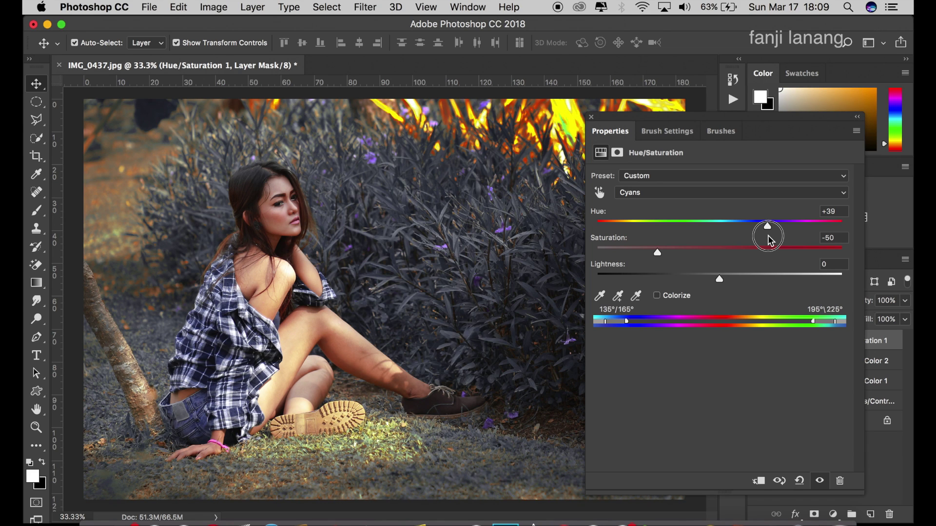
pyautogui.moveTo(769, 238); pyautogui.dragTo(783, 271)
pyautogui.click(826, 210)
pyautogui.write('50')
pyautogui.click(703, 277)
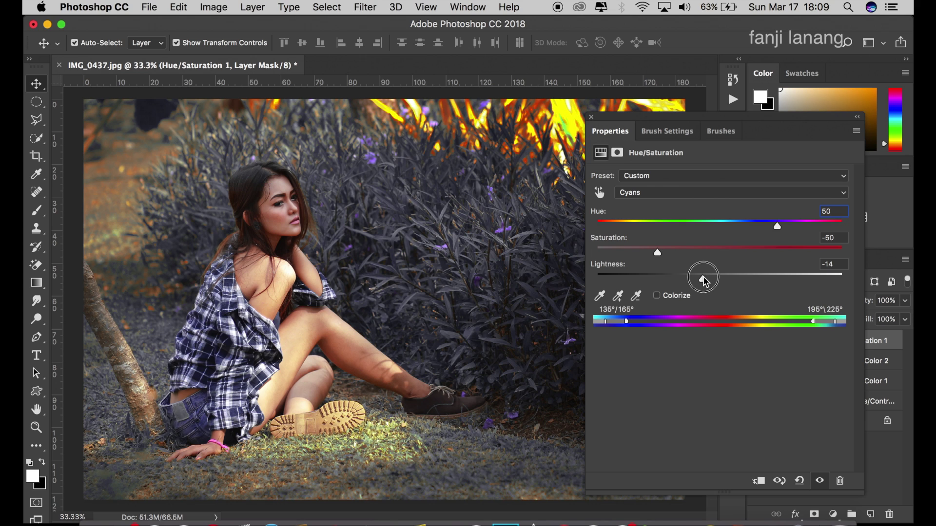
pyautogui.click(700, 196)
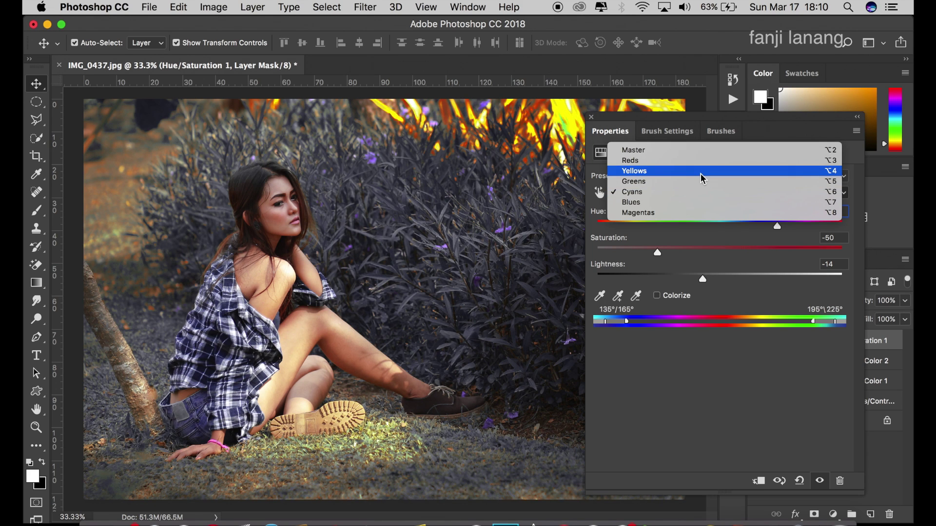
# Set the Yellows in Hue/Saturation to Hue +10 and Saturation -20, then close the settings
pyautogui.click(700, 174)
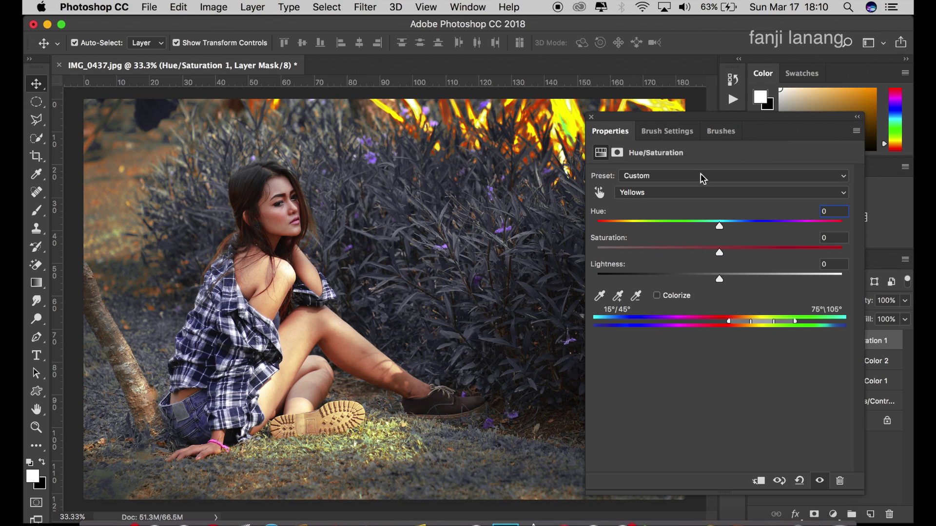
pyautogui.moveTo(717, 254)
pyautogui.mouseDown()
pyautogui.moveTo(709, 253)
pyautogui.moveTo(733, 225)
pyautogui.mouseUp()
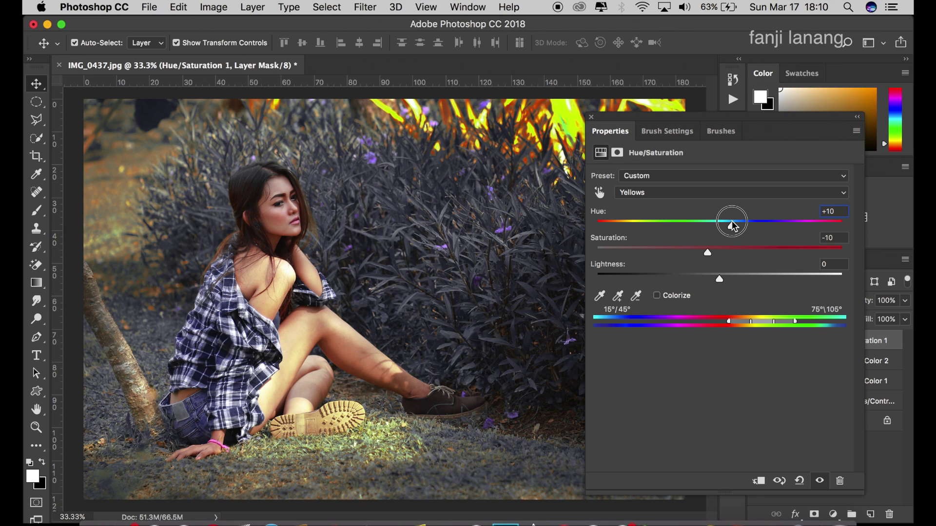
pyautogui.moveTo(706, 252); pyautogui.dragTo(700, 264)
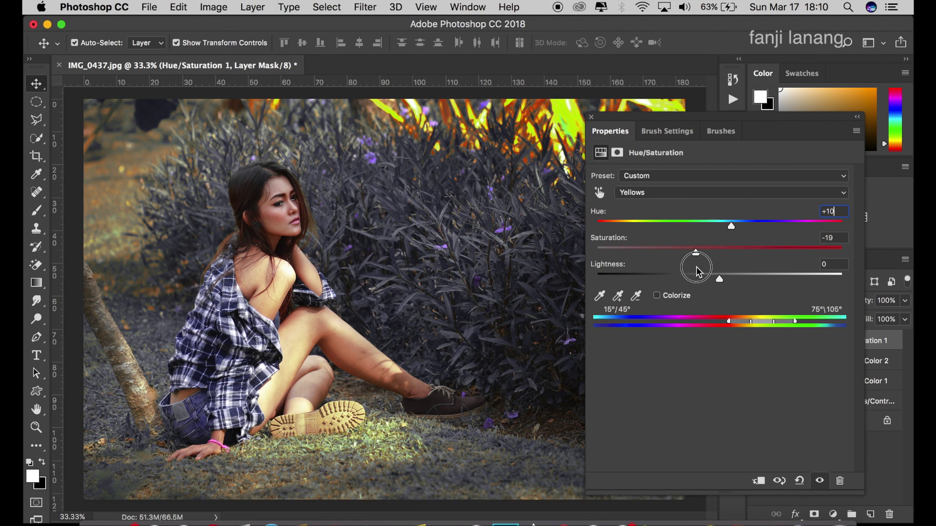
pyautogui.moveTo(697, 268); pyautogui.dragTo(696, 271)
pyautogui.click(591, 117)
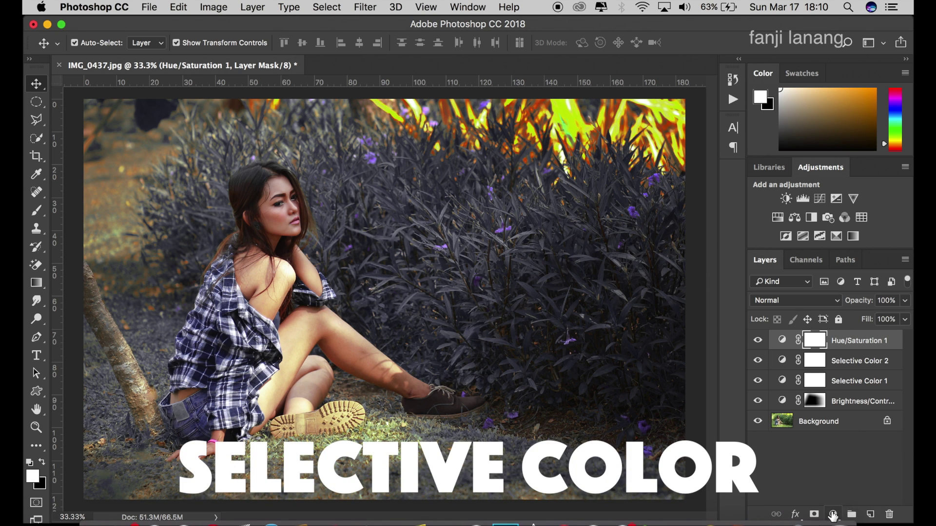
# Add a third Selective Color layer with the Yellows at Cyan +8 and Magenta -18
pyautogui.click(833, 515)
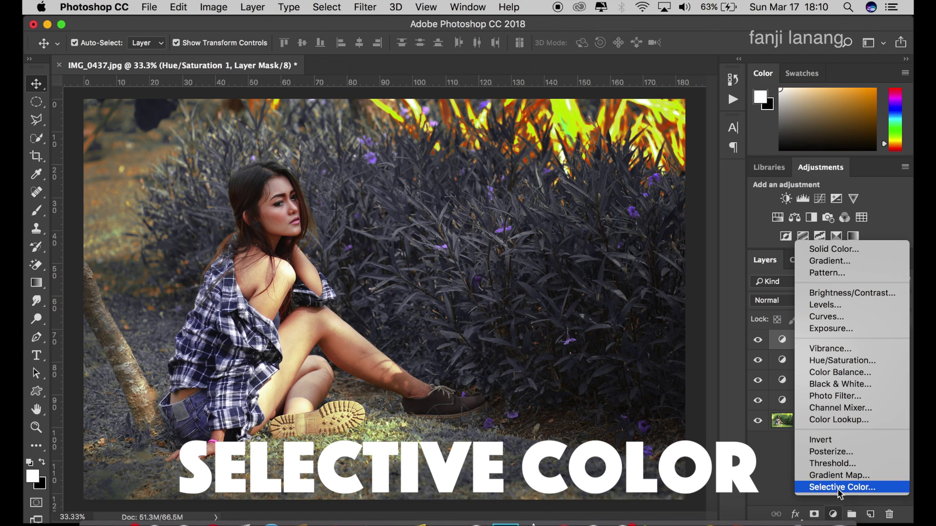
pyautogui.click(837, 488)
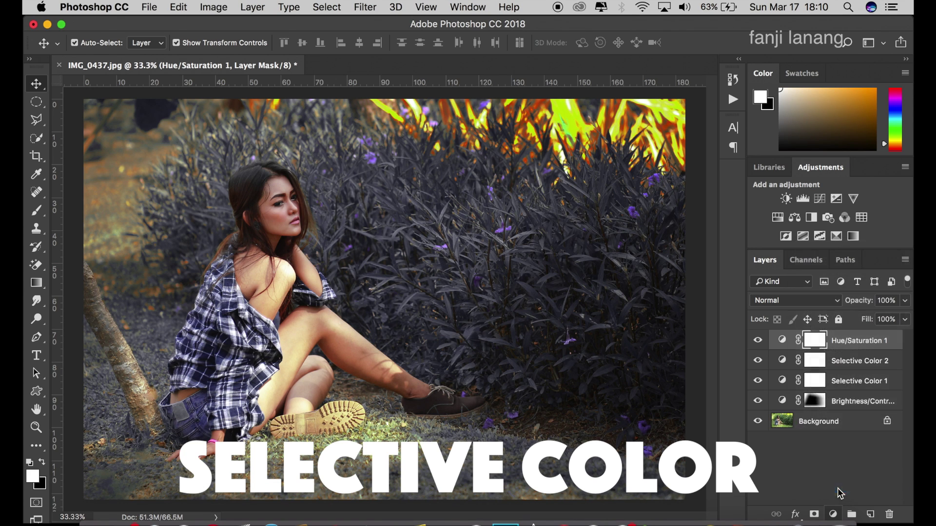
pyautogui.moveTo(719, 221); pyautogui.dragTo(561, 227)
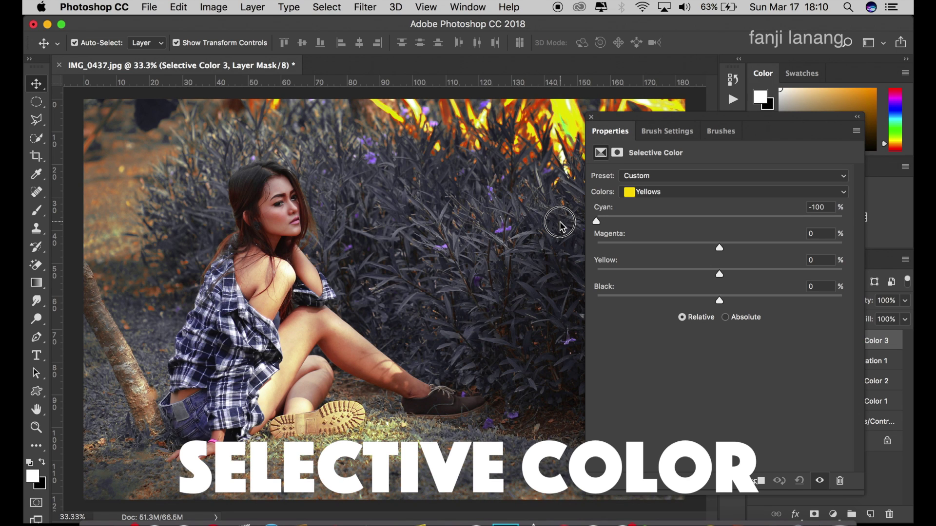
pyautogui.moveTo(561, 227); pyautogui.dragTo(909, 191)
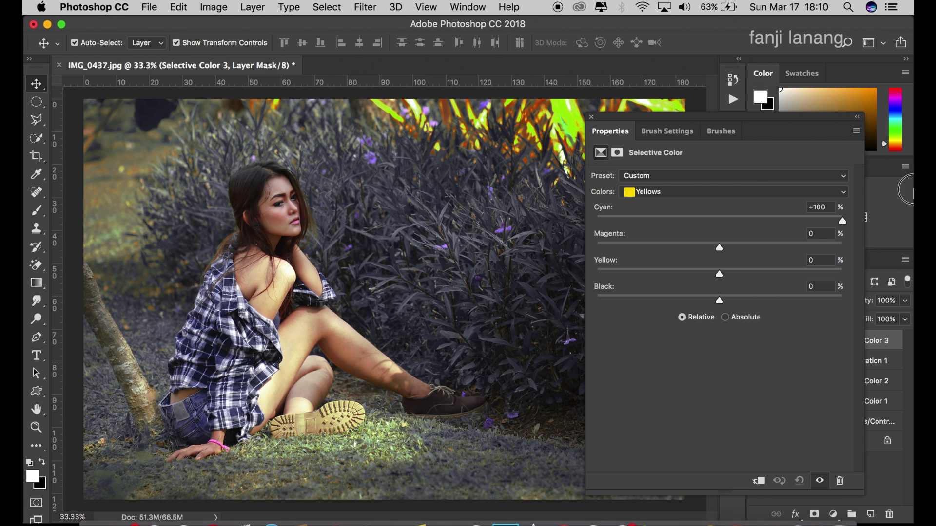
pyautogui.click(688, 247)
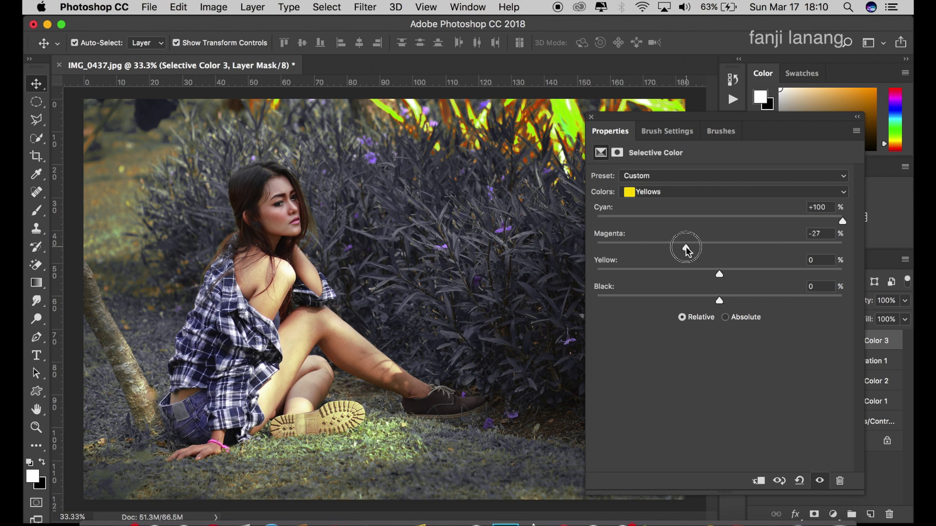
pyautogui.moveTo(687, 248); pyautogui.dragTo(575, 251)
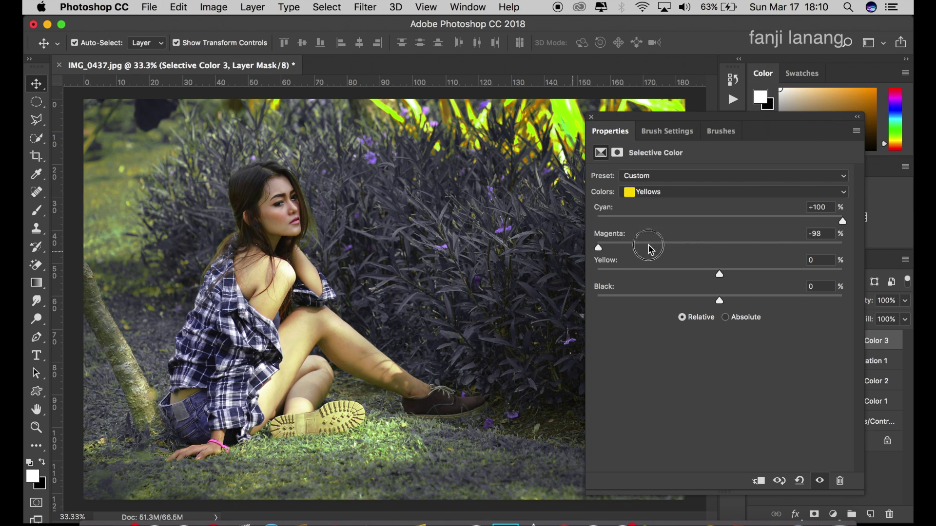
pyautogui.moveTo(651, 249); pyautogui.dragTo(697, 244)
pyautogui.moveTo(700, 217); pyautogui.dragTo(729, 220)
# Set the Yellows' Yellow value to 0 and close the Selective Color settings
pyautogui.click(685, 275)
pyautogui.moveTo(587, 286); pyautogui.dragTo(906, 268)
pyautogui.moveTo(588, 290)
pyautogui.mouseDown()
pyautogui.moveTo(571, 290)
pyautogui.moveTo(734, 275)
pyautogui.mouseUp()
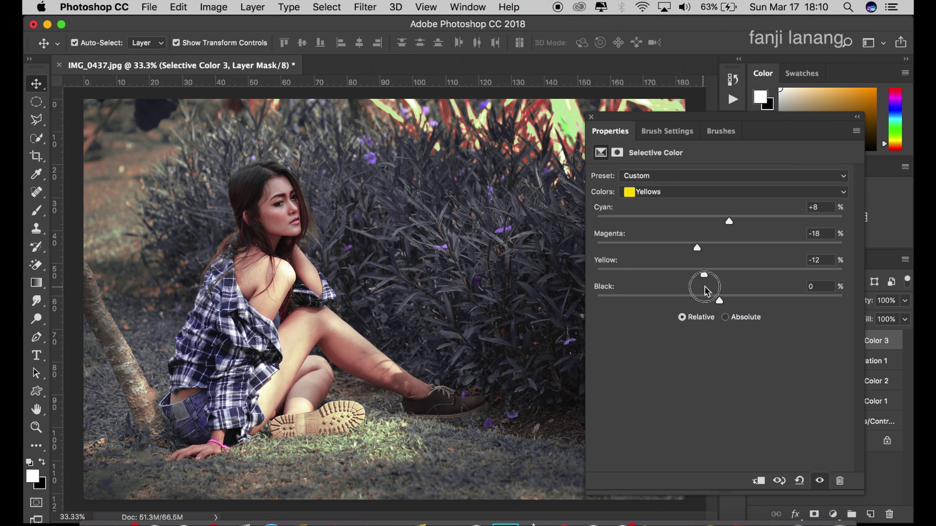
pyautogui.click(825, 260)
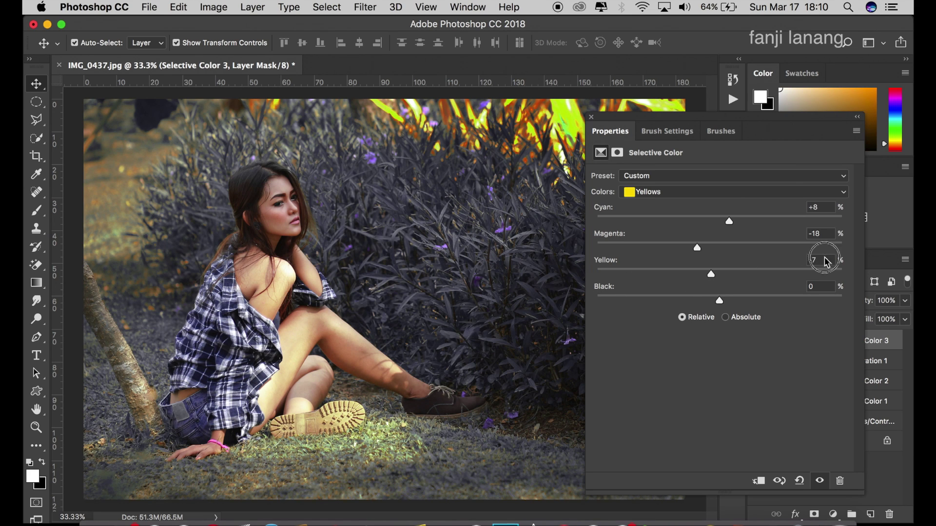
pyautogui.write('0')
pyautogui.click(591, 117)
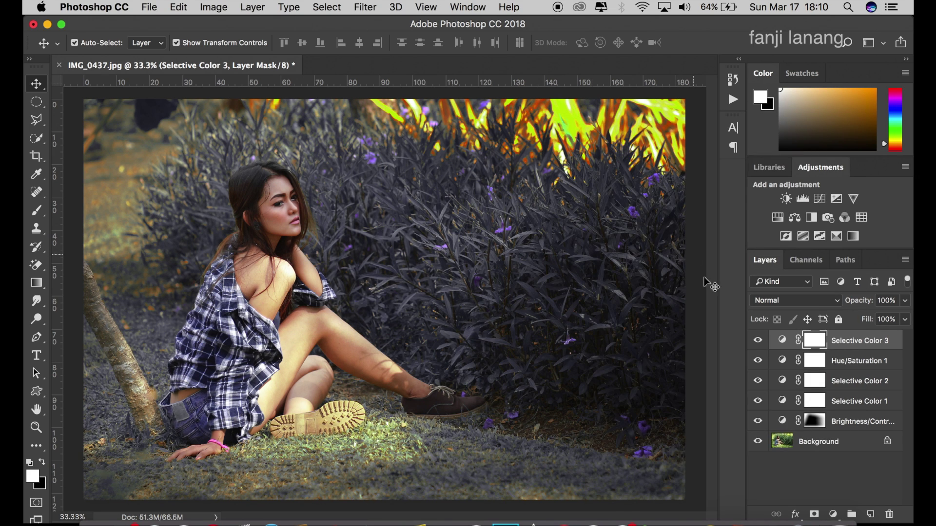
# Compare the photo with Selective Color 3 hidden and shown, then add a Levels adjustment layer
pyautogui.click(758, 341)
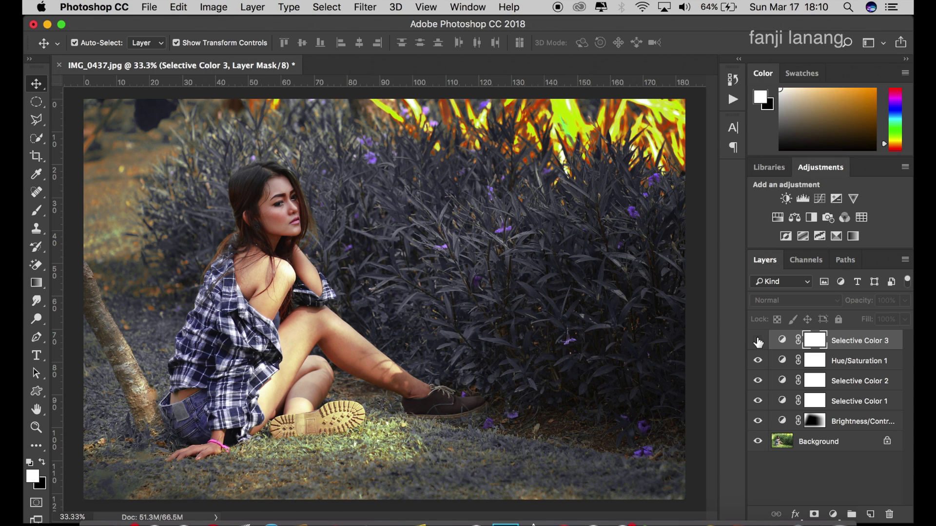
pyautogui.click(757, 340)
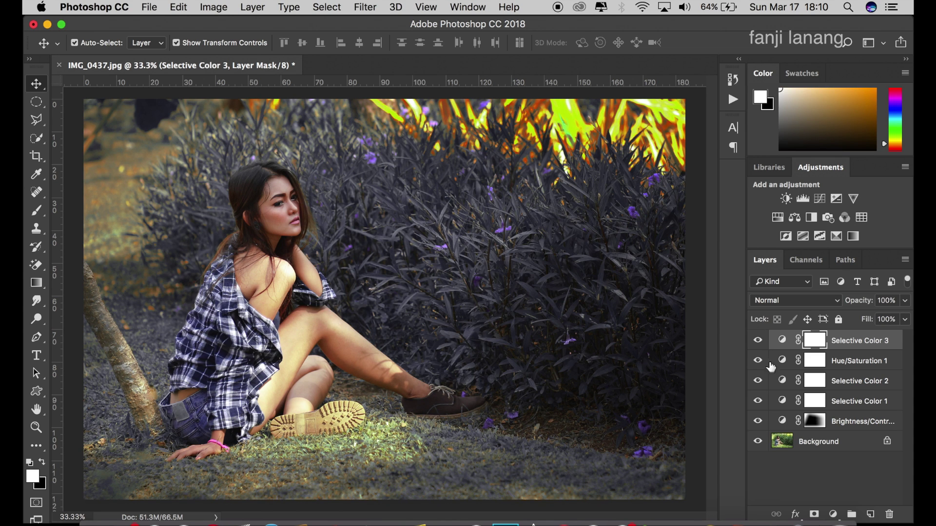
pyautogui.click(834, 514)
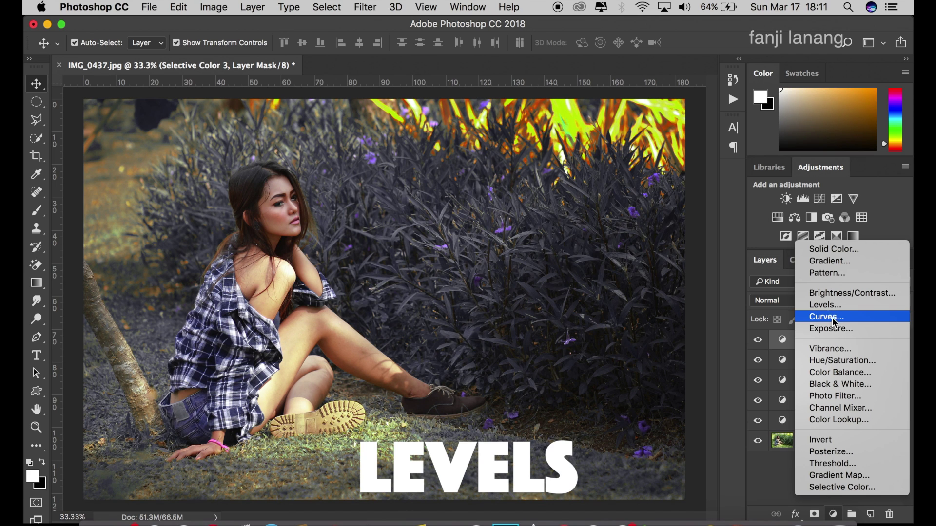
pyautogui.click(826, 305)
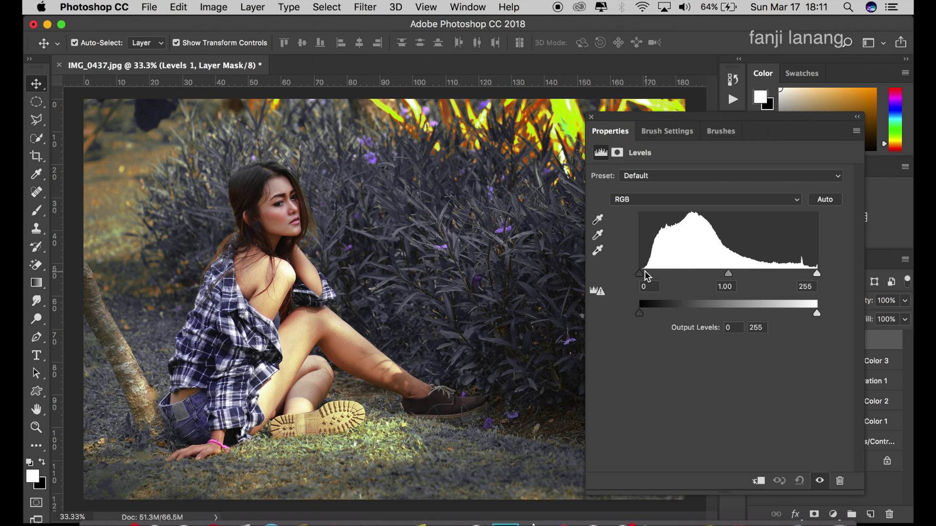
# Raise the Levels 1 black input to 7 and close its settings
pyautogui.moveTo(644, 271); pyautogui.dragTo(644, 272)
pyautogui.click(591, 117)
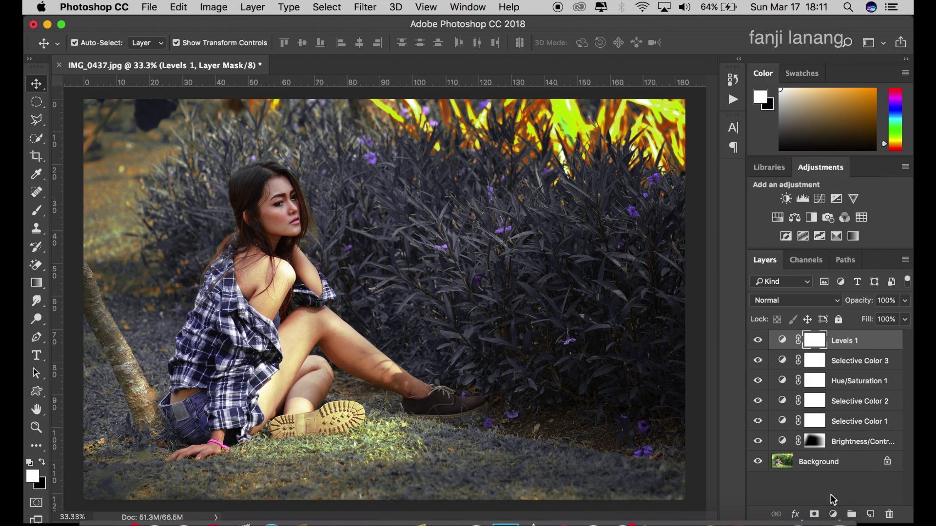
# Add a Curves layer that lifts the black point, adds a midpoint and drops white output to 228
pyautogui.click(834, 514)
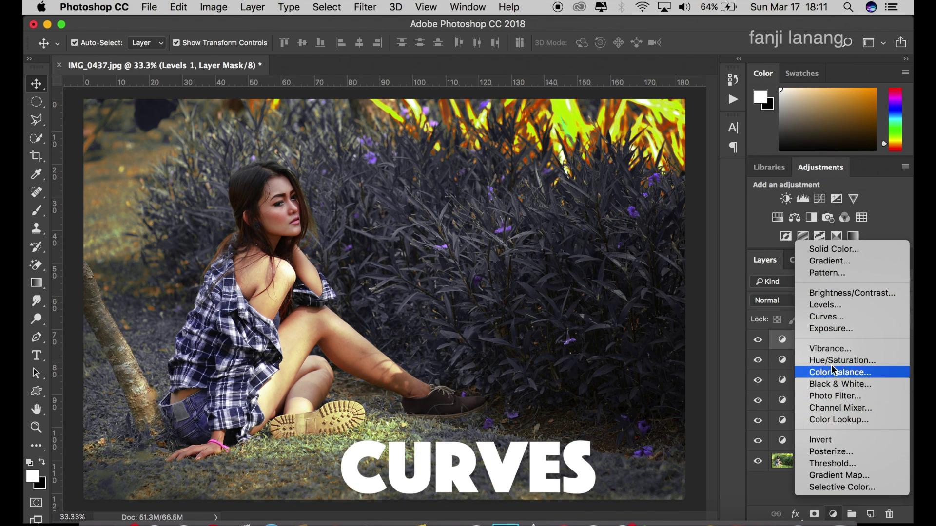
pyautogui.click(843, 318)
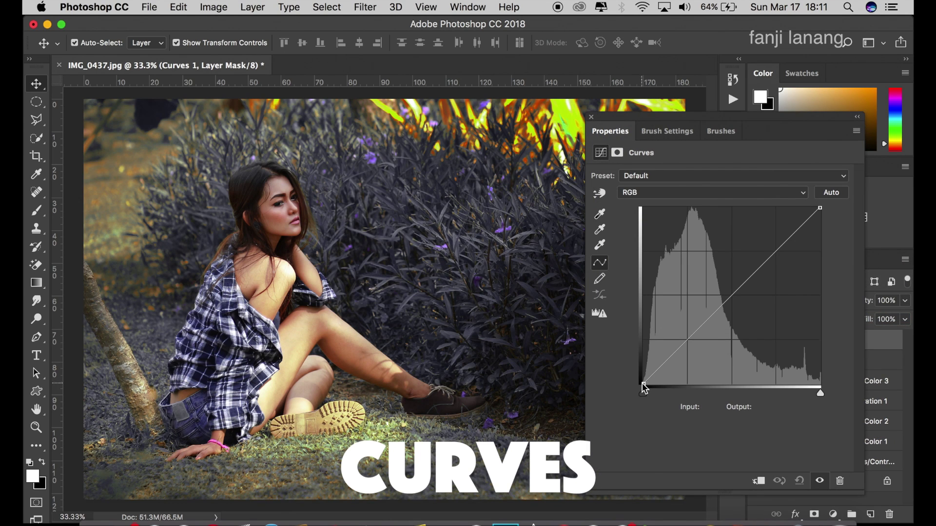
pyautogui.moveTo(643, 388); pyautogui.dragTo(641, 373)
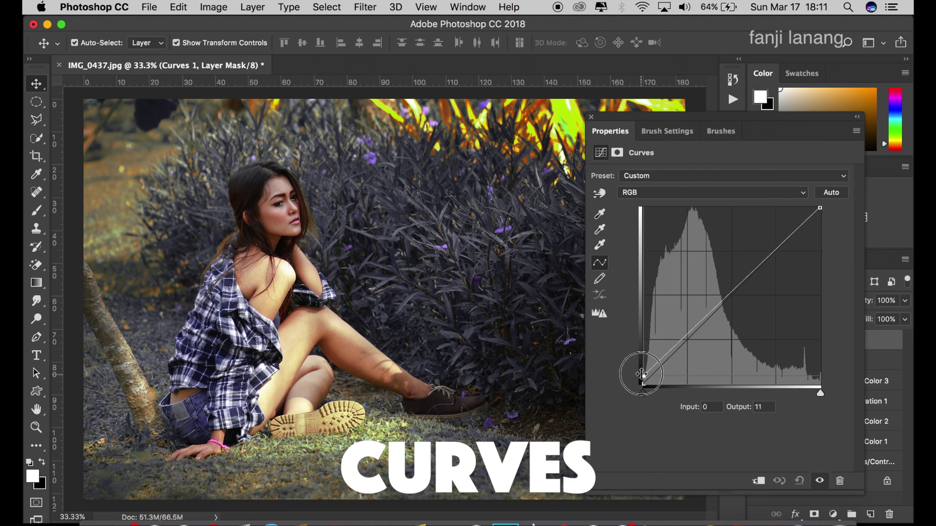
pyautogui.moveTo(642, 374); pyautogui.dragTo(656, 370)
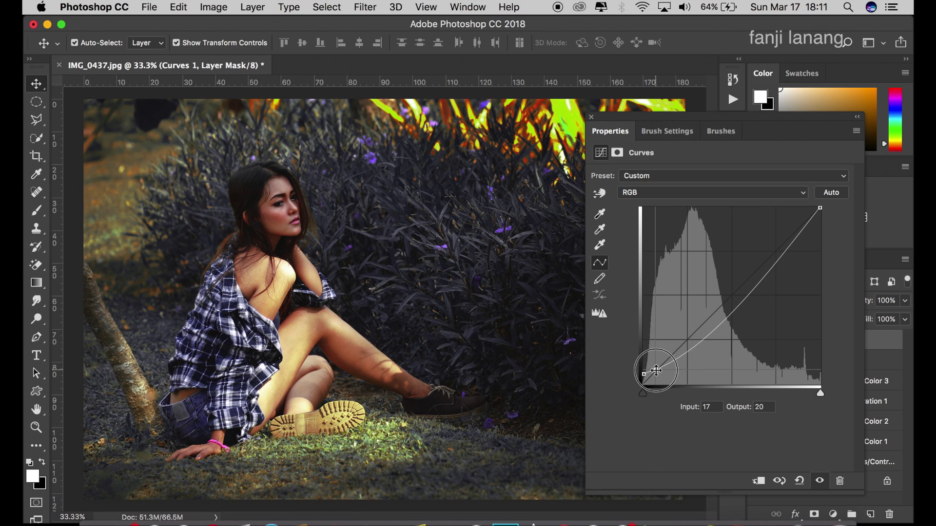
pyautogui.click(683, 355)
pyautogui.moveTo(690, 345); pyautogui.dragTo(732, 295)
pyautogui.moveTo(822, 208); pyautogui.dragTo(841, 228)
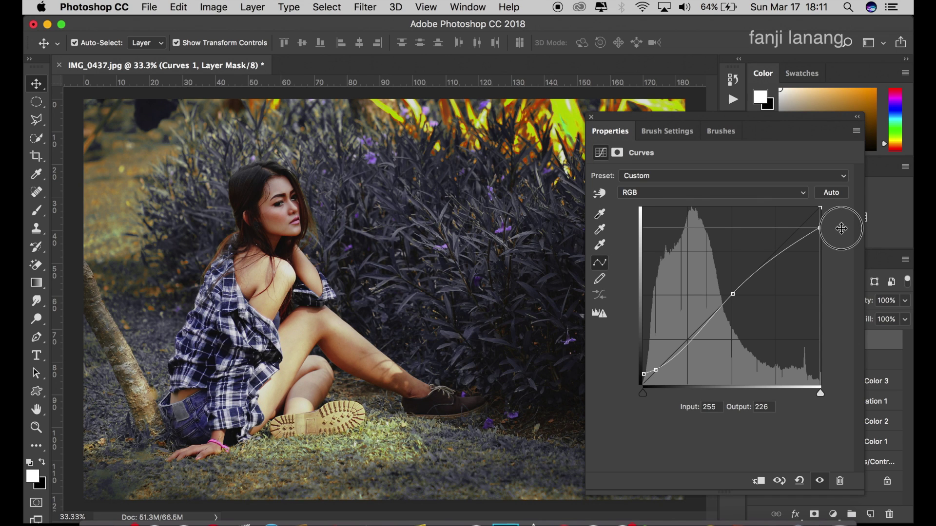
pyautogui.moveTo(841, 228); pyautogui.dragTo(842, 227)
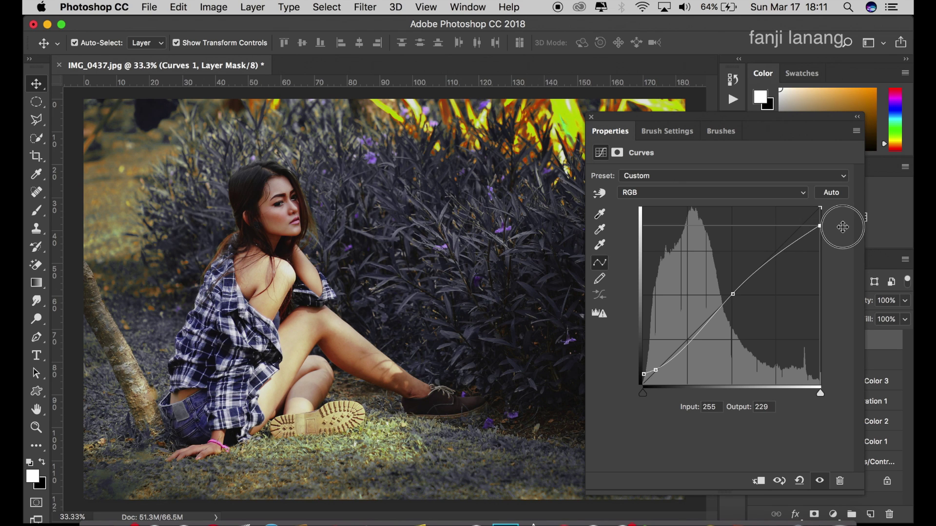
pyautogui.click(591, 117)
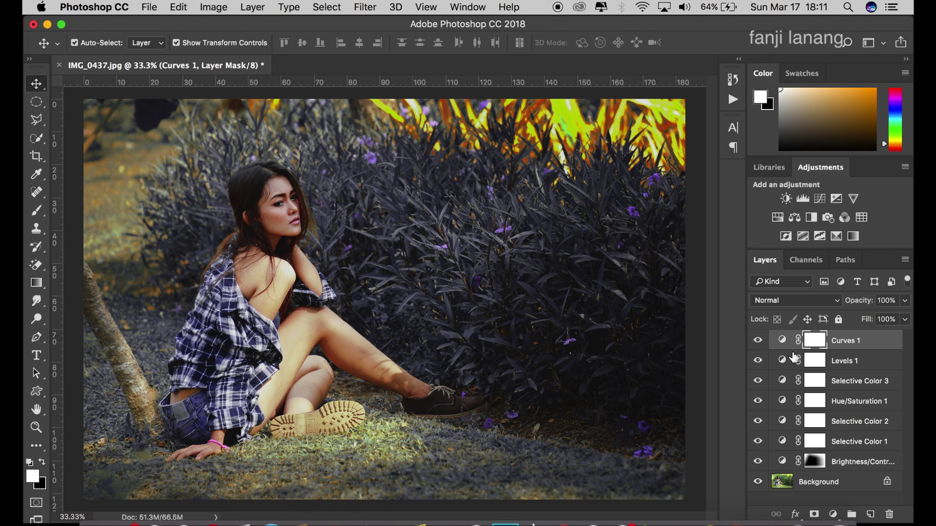
# Zoom out to 25%, add a new empty Layer 1, and pick the Radial Gradient tool
pyautogui.hotkey('ctrl', '-')
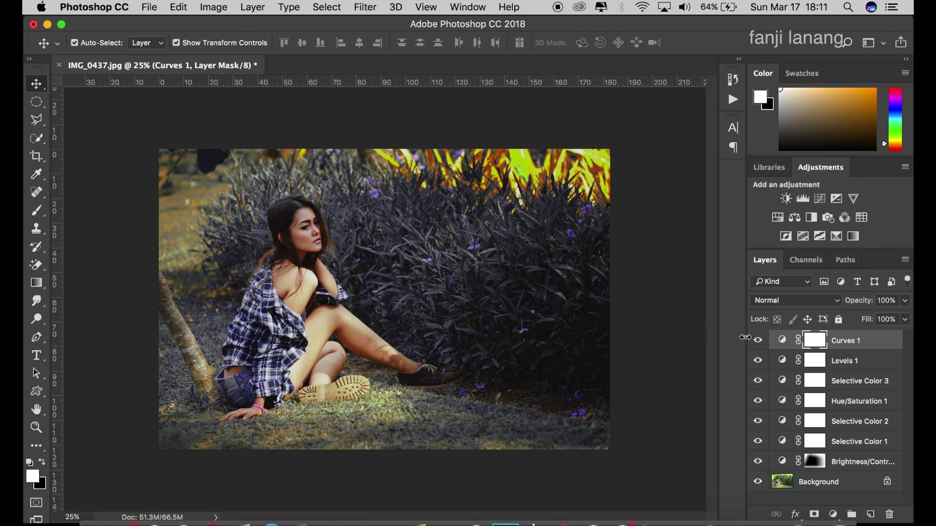
pyautogui.click(870, 514)
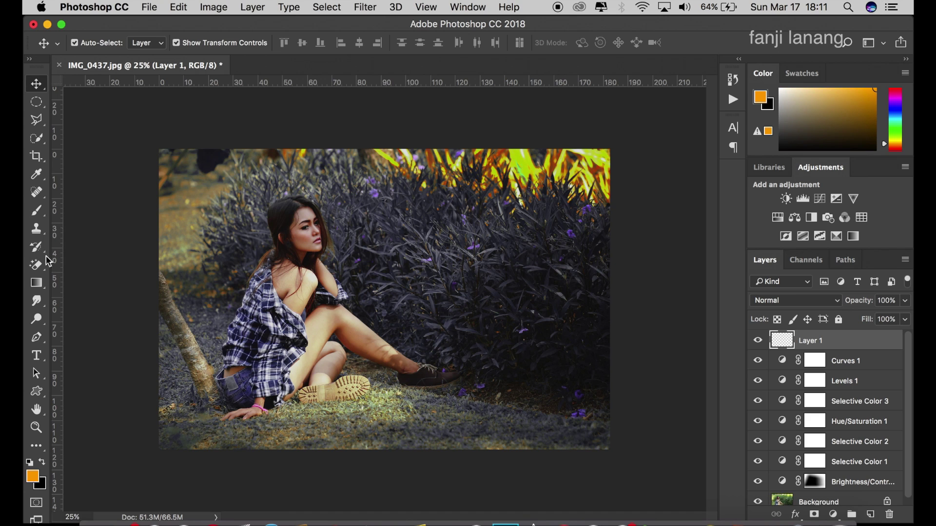
pyautogui.click(36, 290)
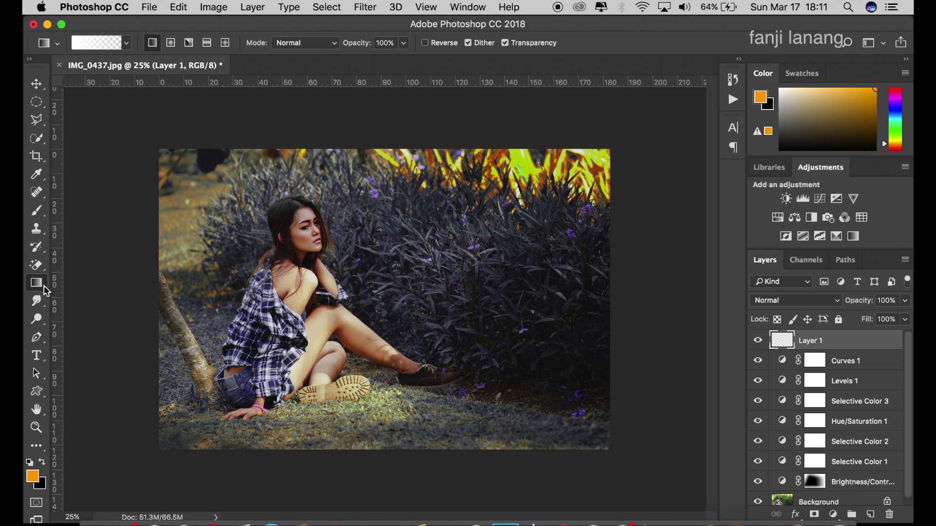
pyautogui.click(171, 43)
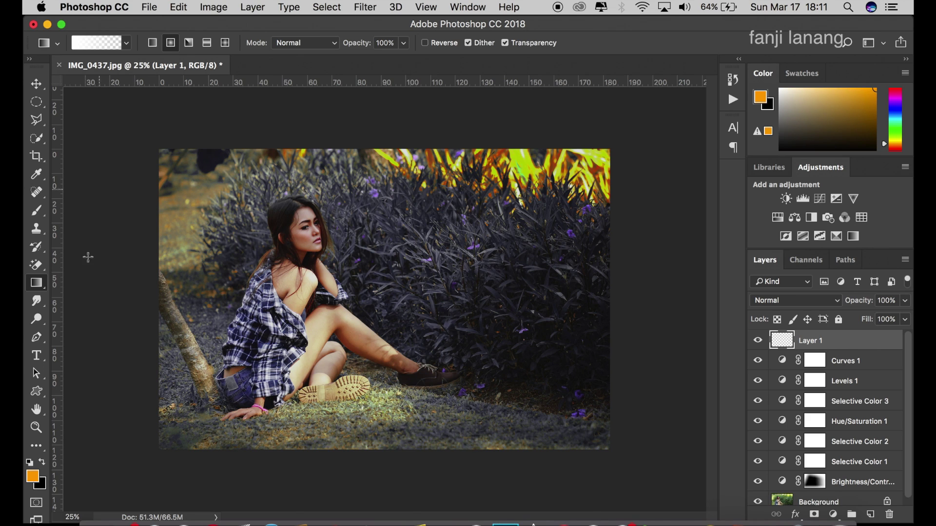
# Reset and swap the colours, then set the foreground colour to orange ff9600
pyautogui.click(29, 462)
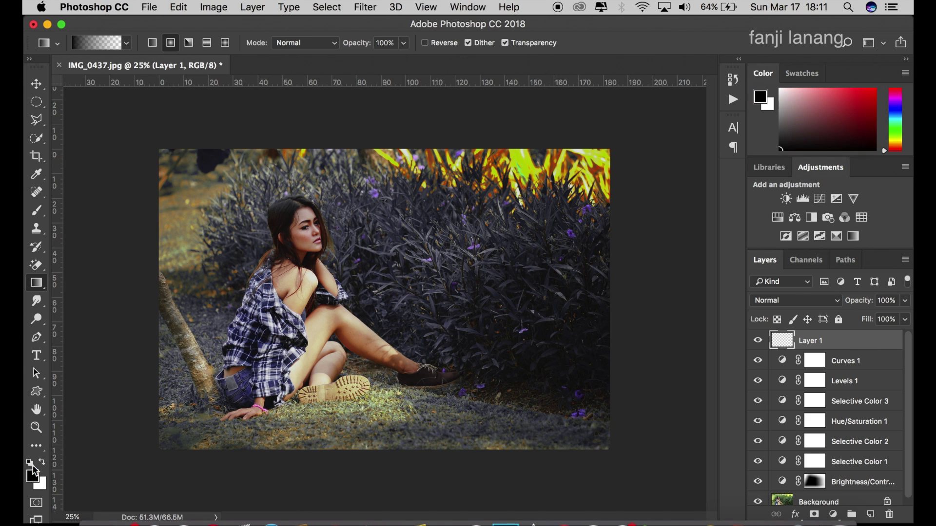
pyautogui.click(42, 462)
pyautogui.click(33, 483)
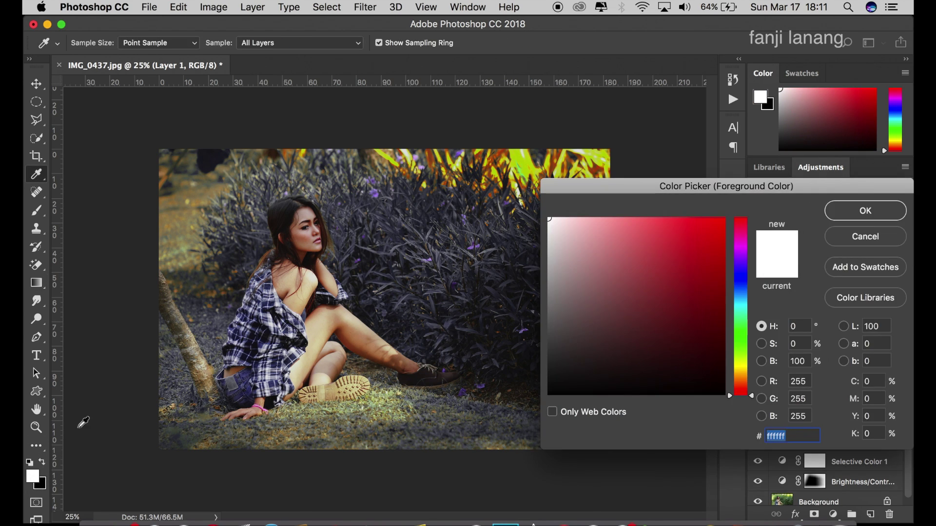
pyautogui.moveTo(603, 272); pyautogui.dragTo(730, 195)
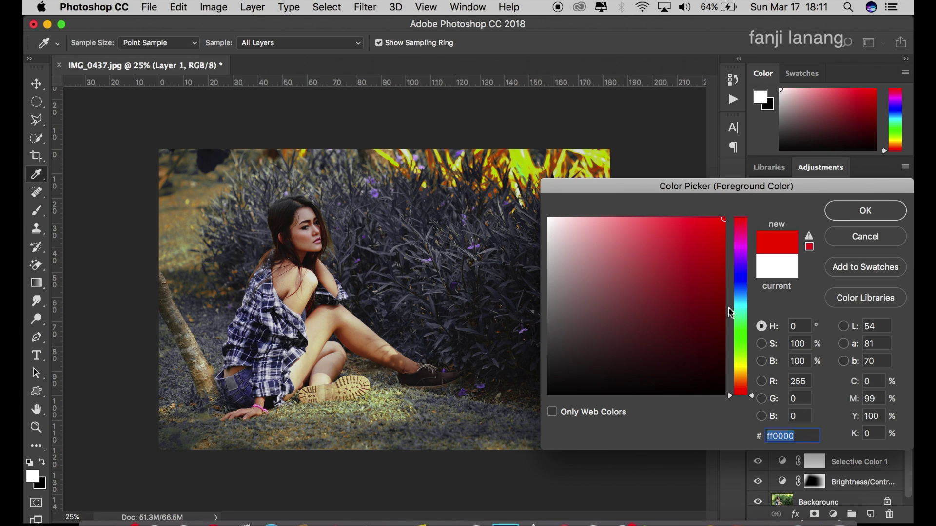
pyautogui.moveTo(740, 366); pyautogui.dragTo(739, 378)
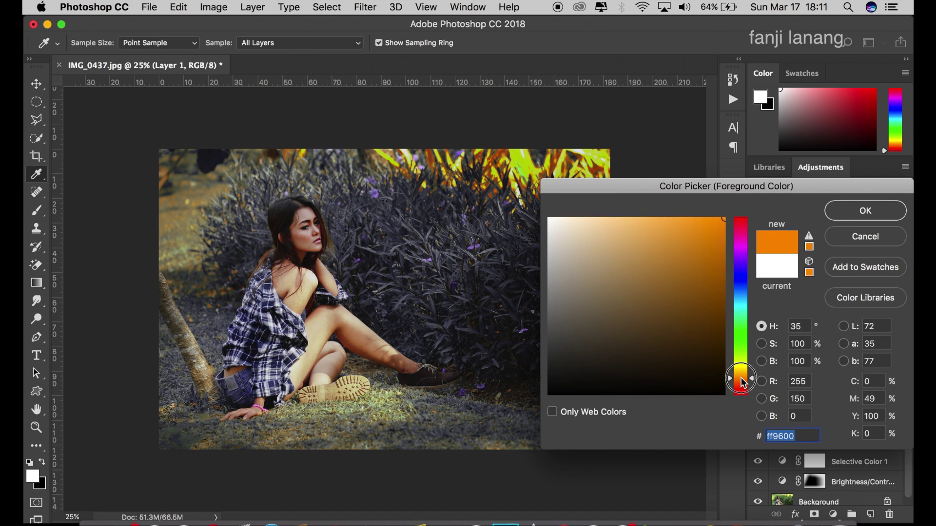
pyautogui.click(846, 209)
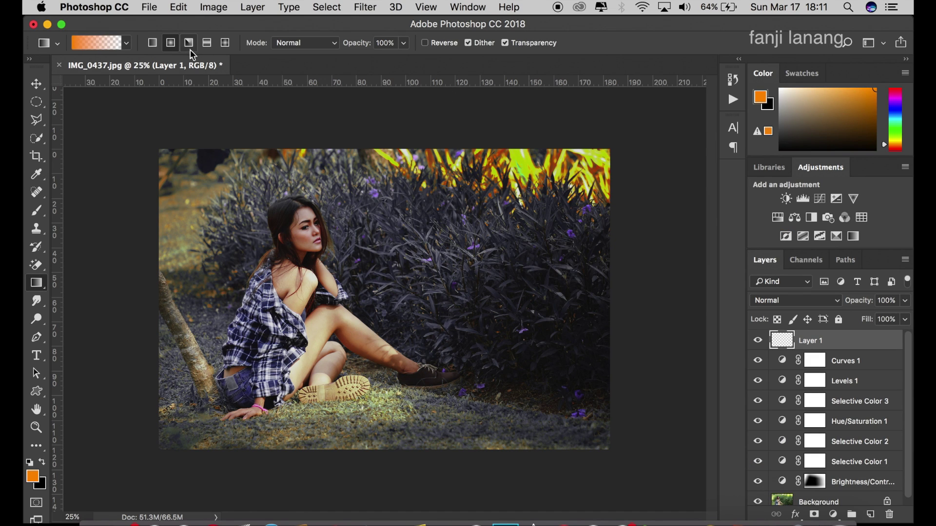
# Draw the orange radial gradient down from the photo's top edge and blend Layer 1 in Screen mode
pyautogui.moveTo(510, 107); pyautogui.dragTo(487, 256)
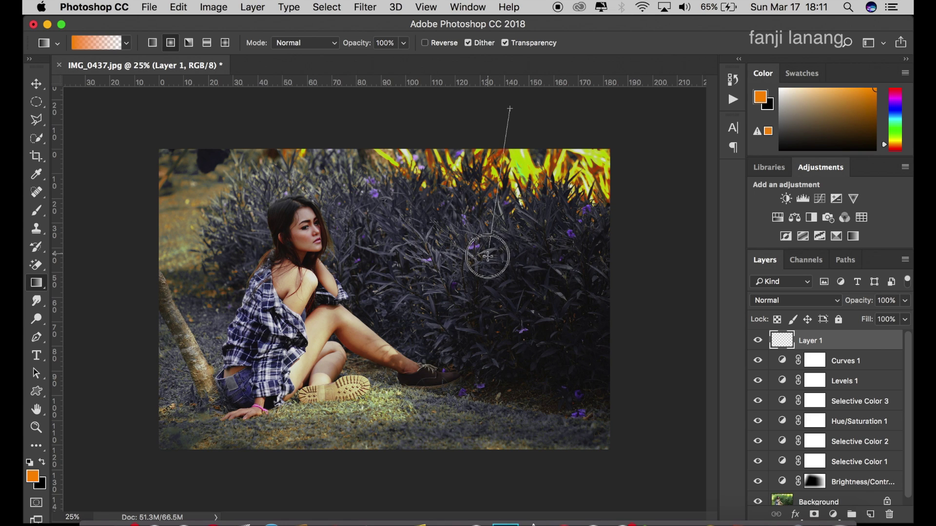
pyautogui.moveTo(487, 256); pyautogui.dragTo(486, 264)
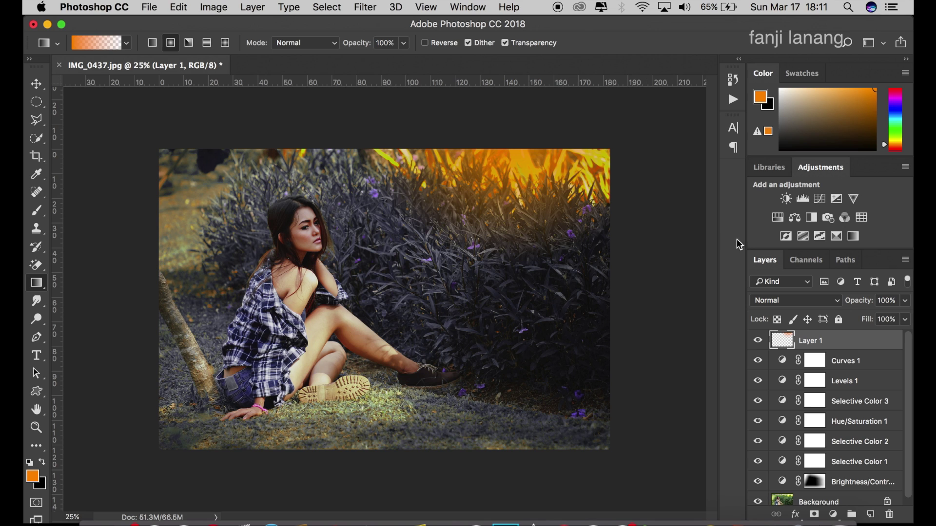
pyautogui.click(792, 303)
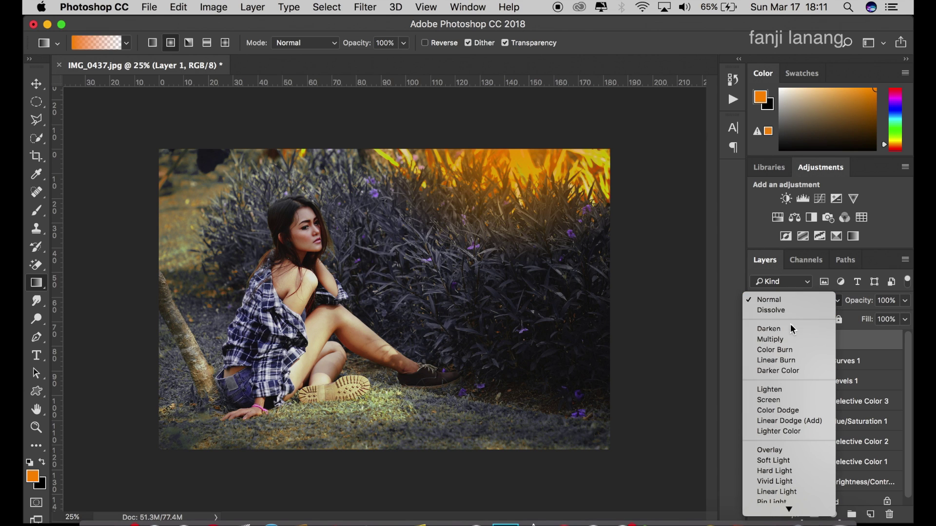
pyautogui.click(789, 399)
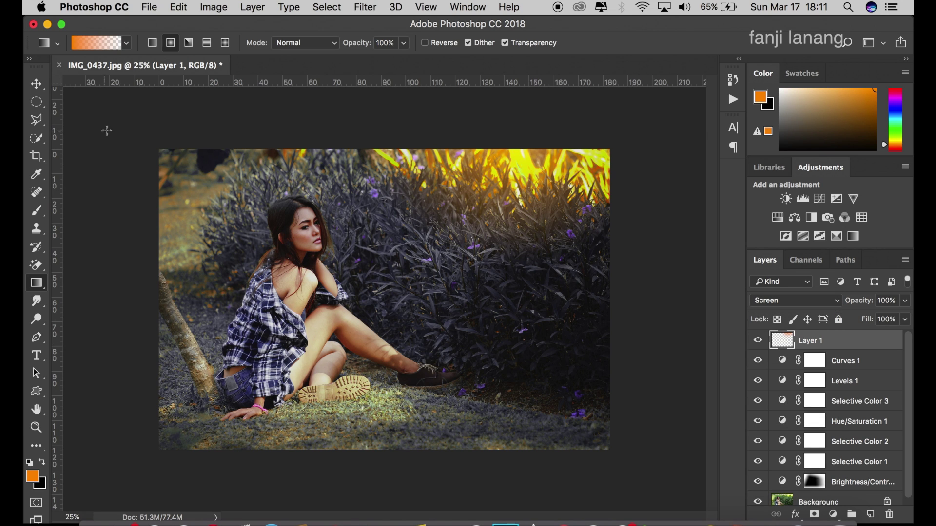
# Scale the orange glow from its bottom-left corner to about 122% wide by 134% tall
pyautogui.click(36, 83)
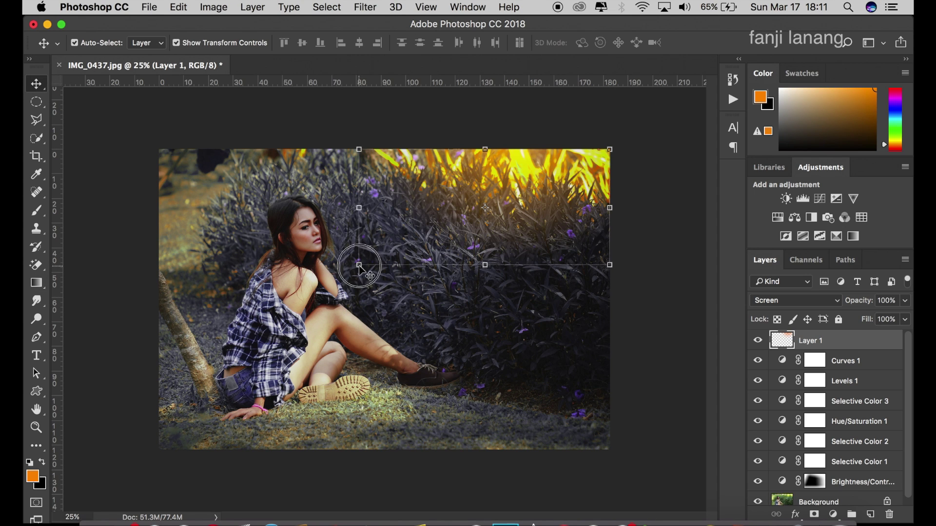
pyautogui.moveTo(359, 265); pyautogui.dragTo(303, 312)
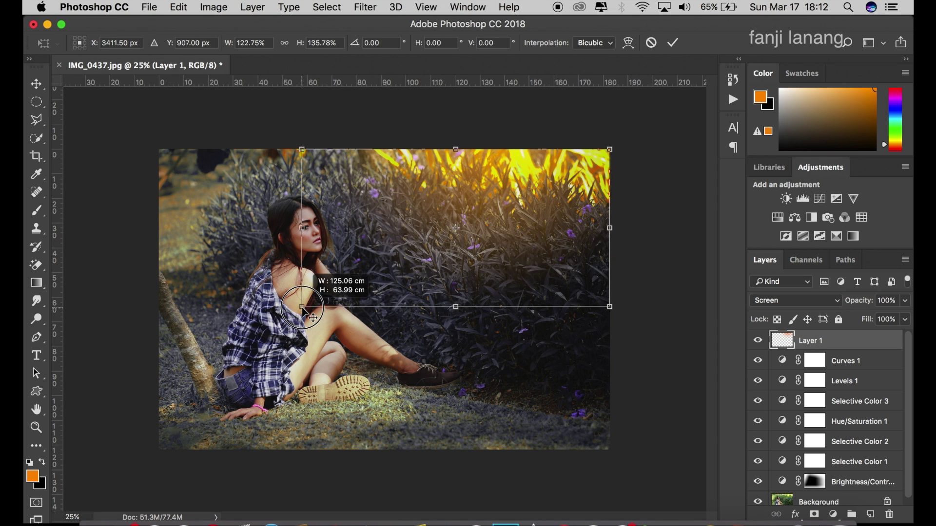
pyautogui.moveTo(303, 309); pyautogui.dragTo(304, 306)
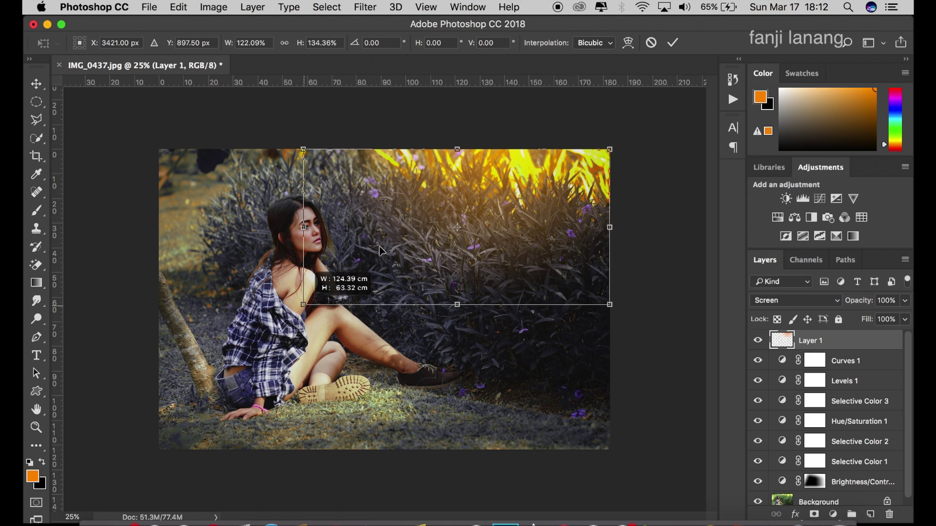
pyautogui.click(673, 43)
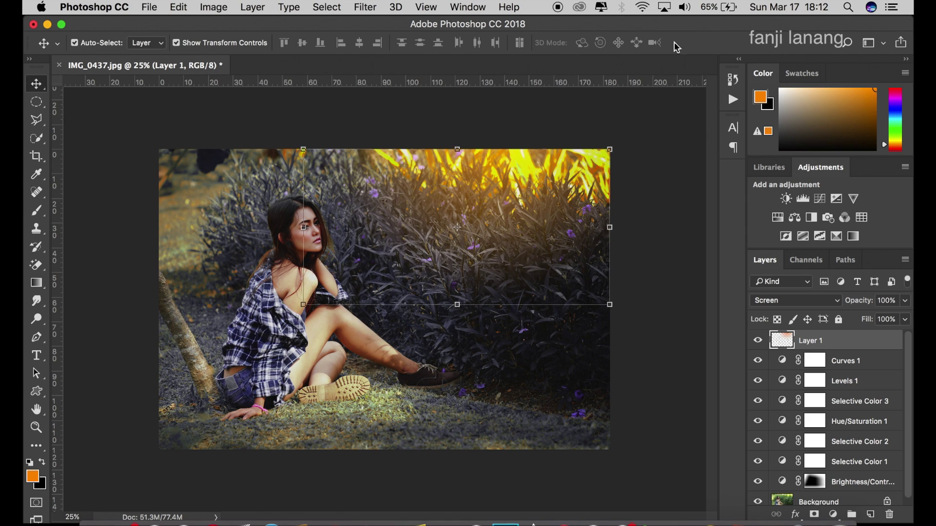
# Deselect and reselect Layer 1 to inspect the enlarged glow
pyautogui.click(655, 130)
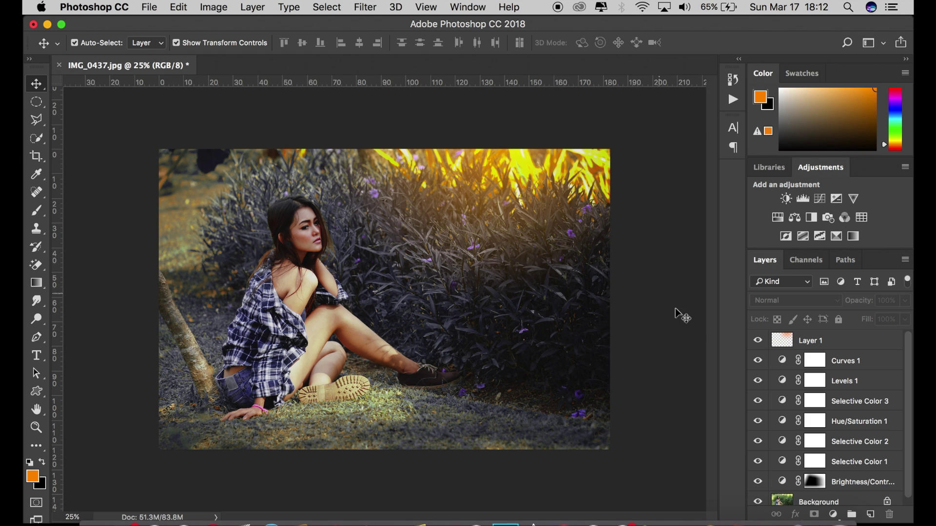
pyautogui.click(807, 343)
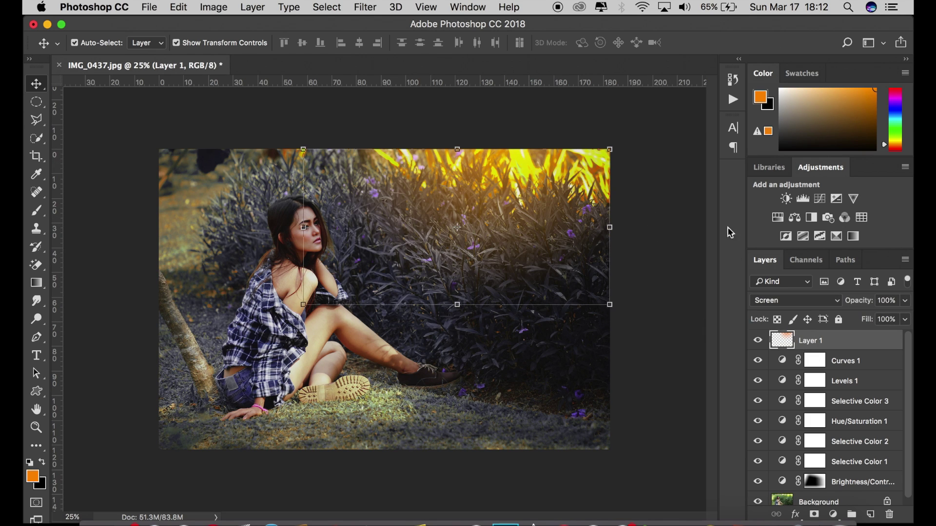
pyautogui.click(386, 122)
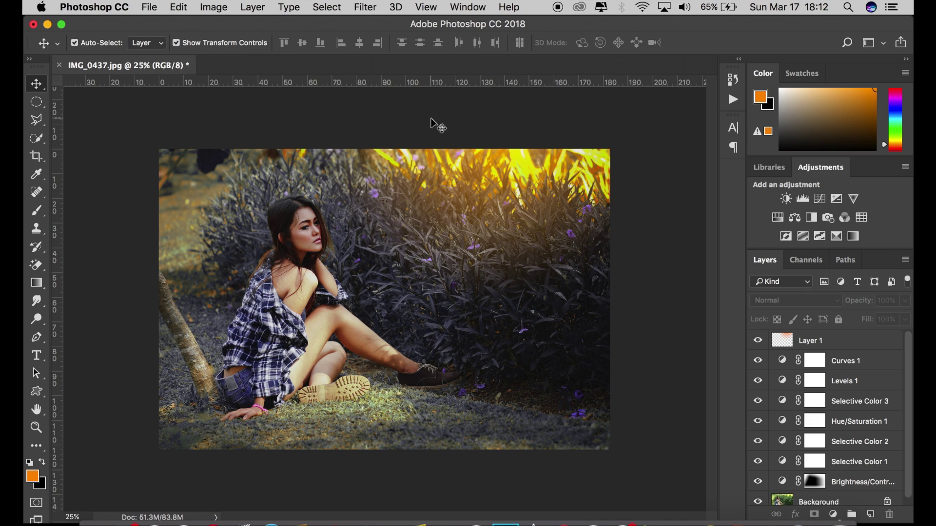
pyautogui.click(843, 343)
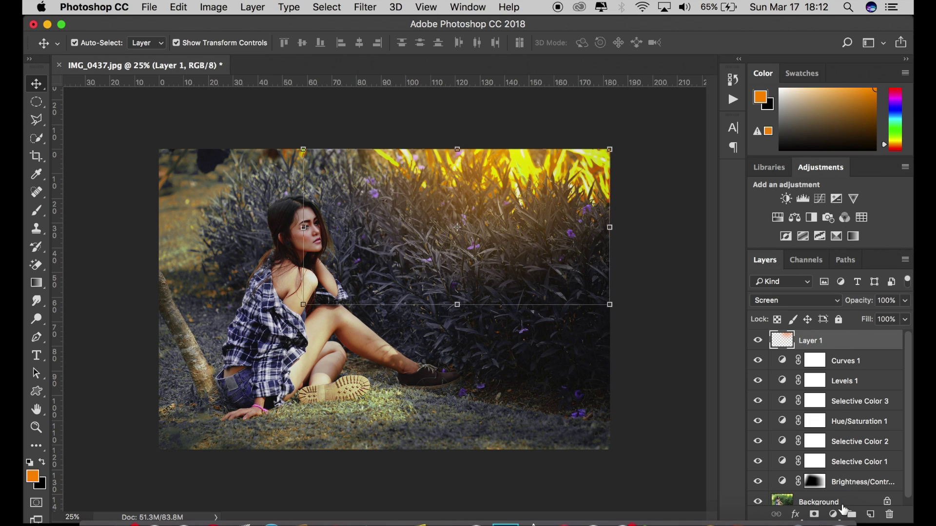
pyautogui.click(834, 515)
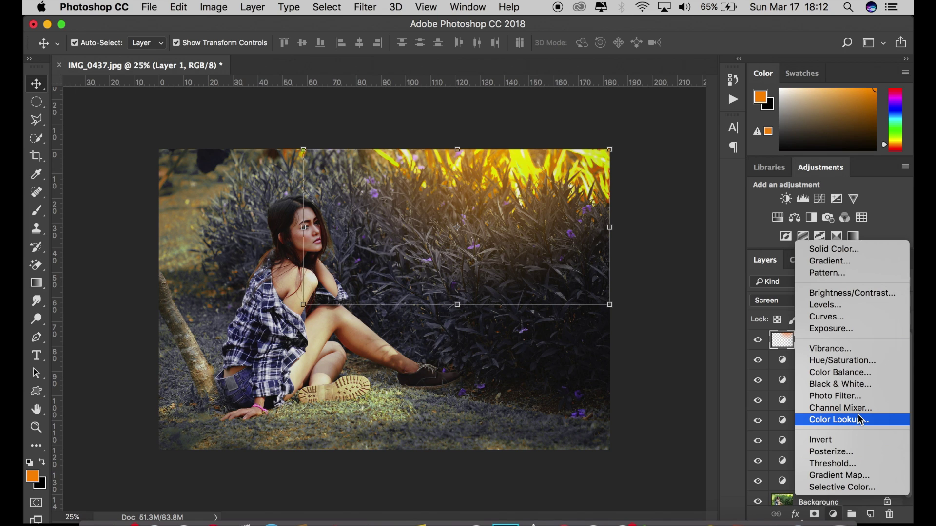
# Add a Color Balance layer with midtones Cyan/Red -11 and Yellow/Blue +10
pyautogui.click(867, 380)
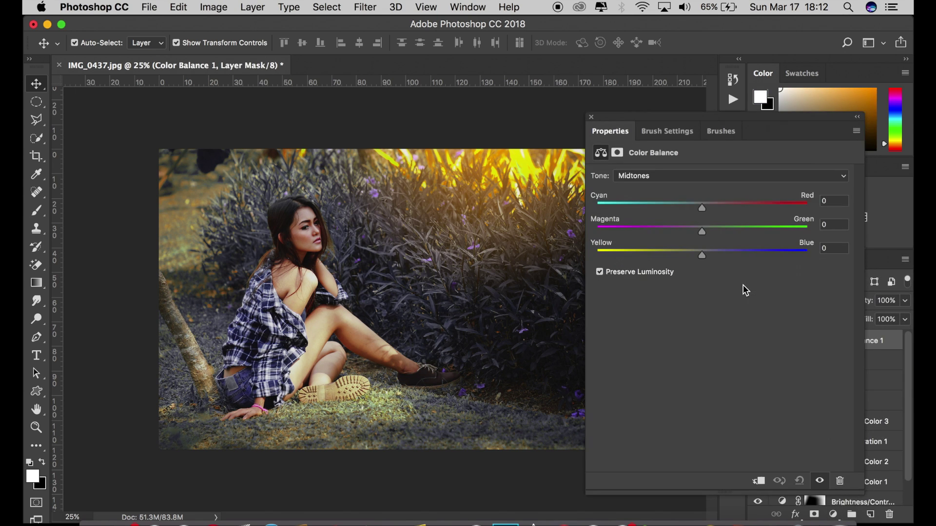
pyautogui.moveTo(701, 208); pyautogui.dragTo(693, 207)
pyautogui.click(712, 253)
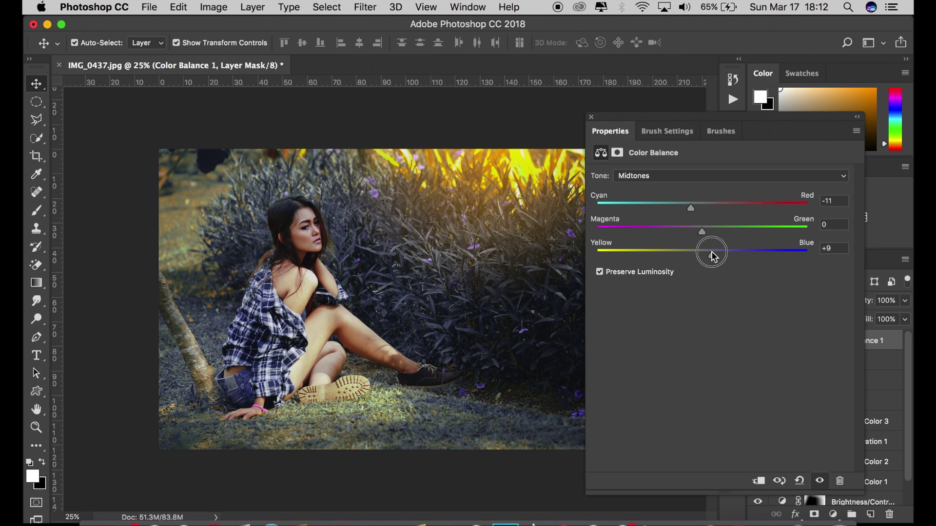
pyautogui.moveTo(712, 256); pyautogui.dragTo(713, 266)
pyautogui.click(590, 118)
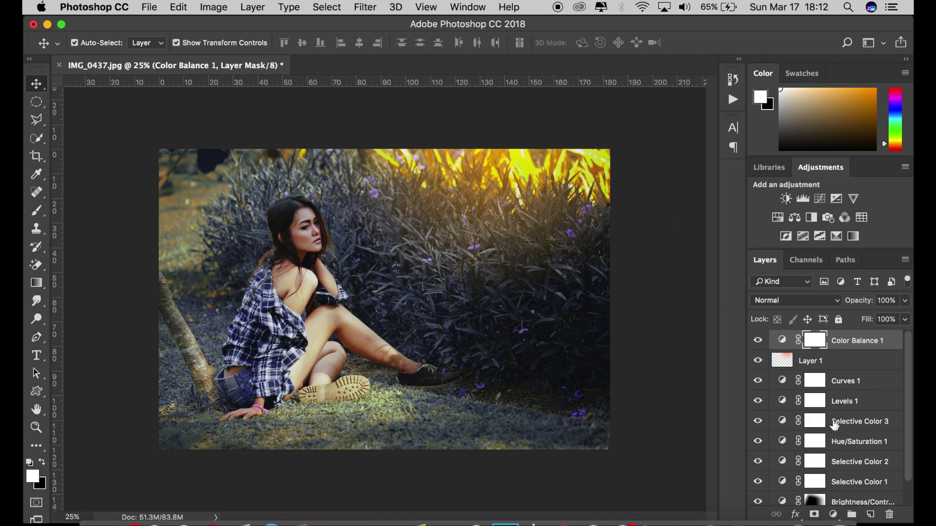
# On a new Layer 2, stamp the signature brush preset in white at the photo's lower right
pyautogui.click(871, 515)
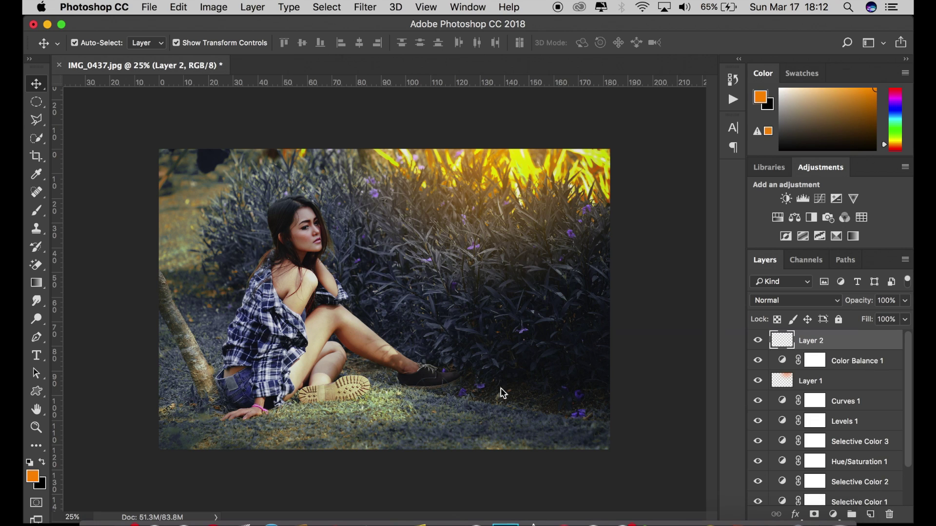
pyautogui.click(38, 210)
pyautogui.click(31, 464)
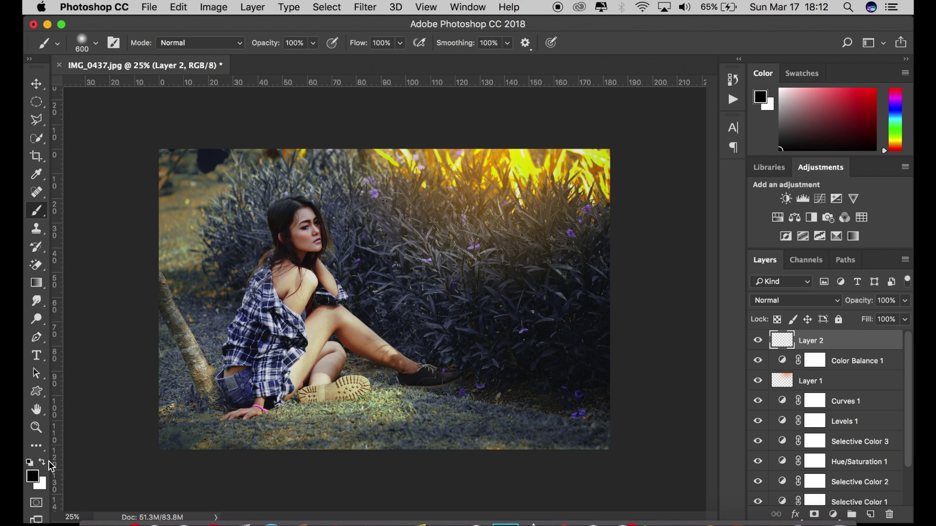
pyautogui.click(43, 463)
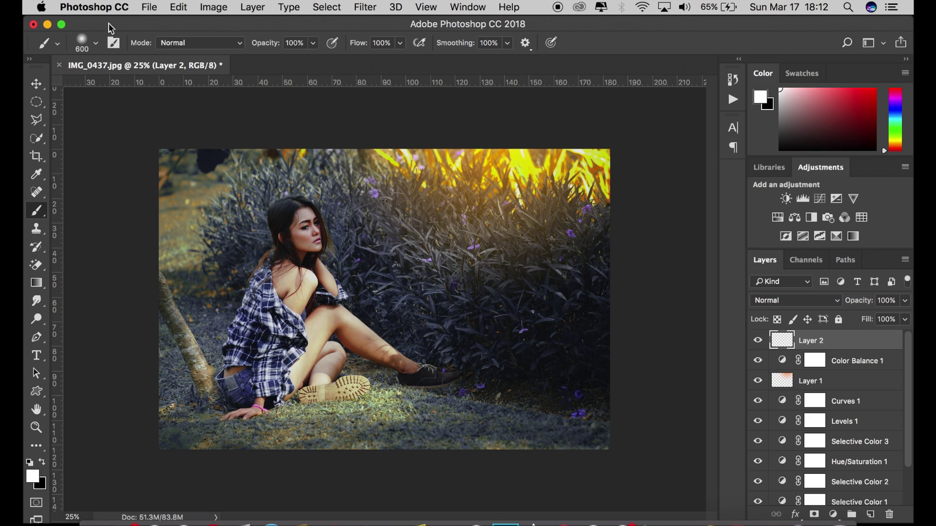
pyautogui.click(97, 44)
pyautogui.click(75, 148)
pyautogui.click(634, 46)
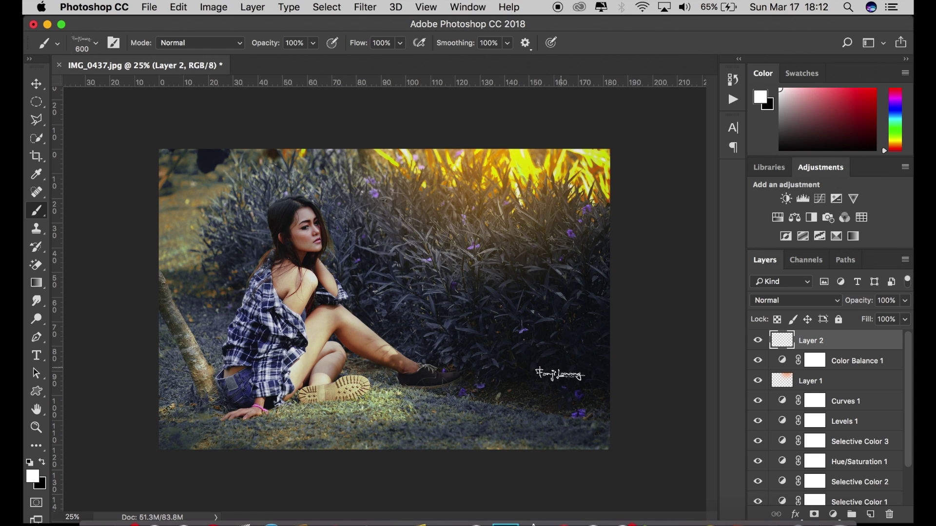
pyautogui.click(561, 382)
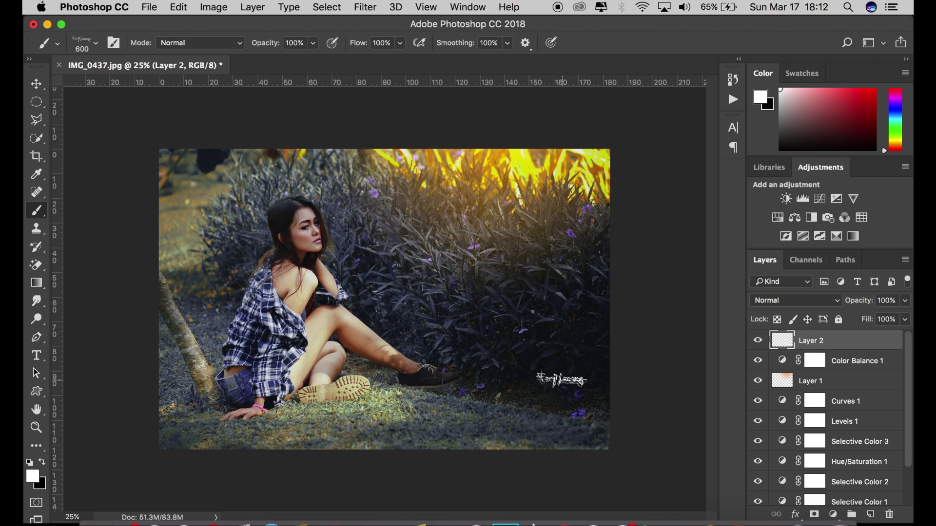